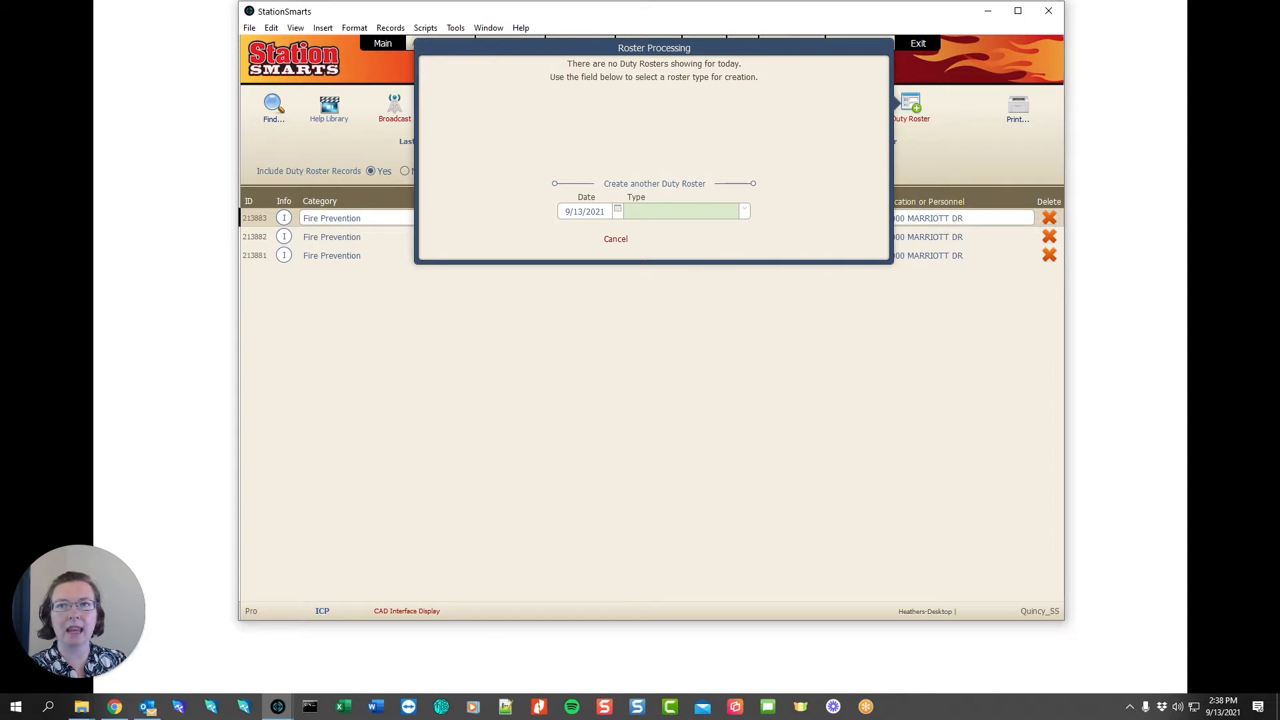
Create a duty roster dated 9/13/2021 with the type On-Duty Day
{"action": "left_click", "coordinate": [618, 212]}
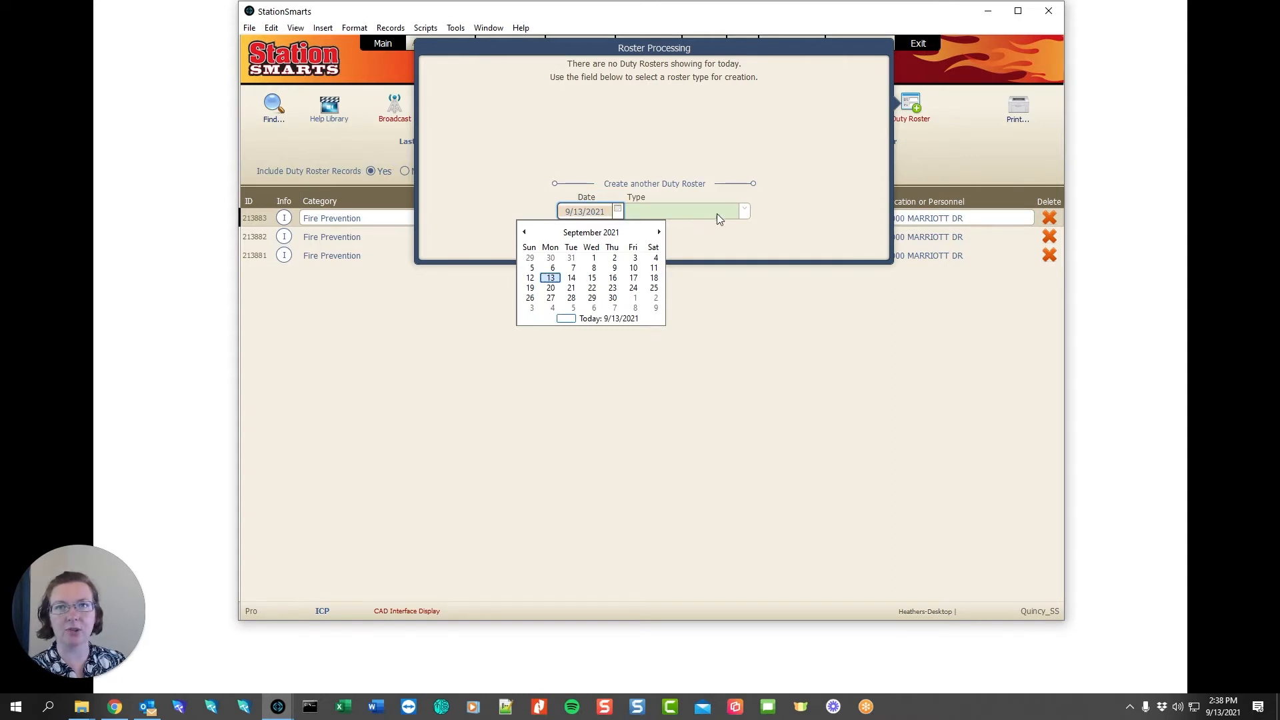
{"action": "left_click", "coordinate": [747, 211]}
{"action": "left_click", "coordinate": [745, 212]}
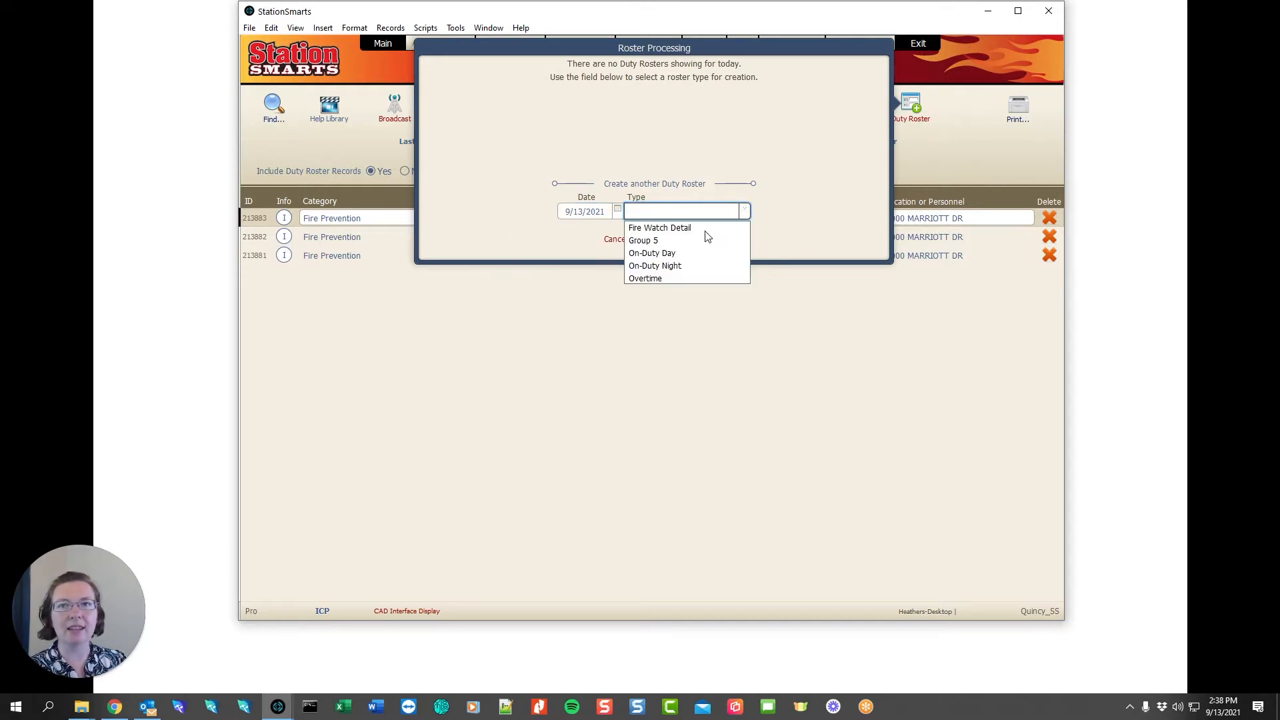
{"action": "left_click", "coordinate": [672, 254]}
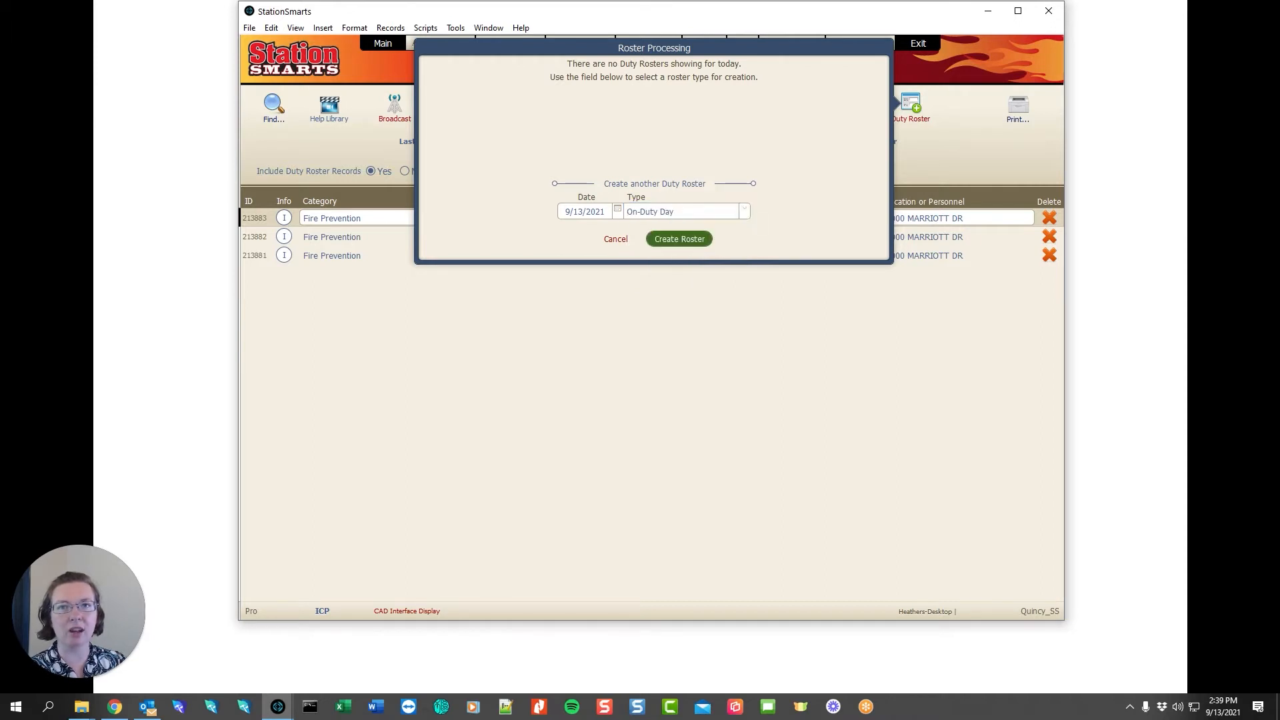
{"action": "left_click", "coordinate": [679, 239]}
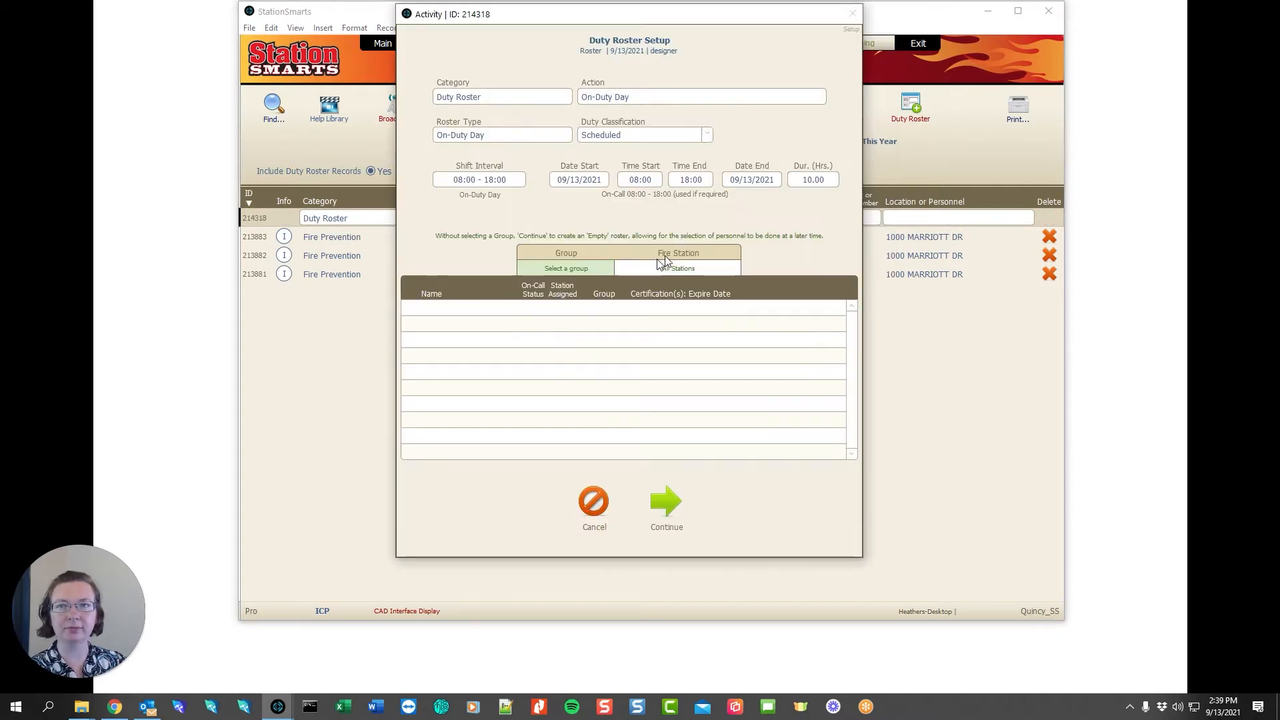
Select Group 1 in the duty roster setup and continue to the roster summary
{"action": "left_click", "coordinate": [566, 268]}
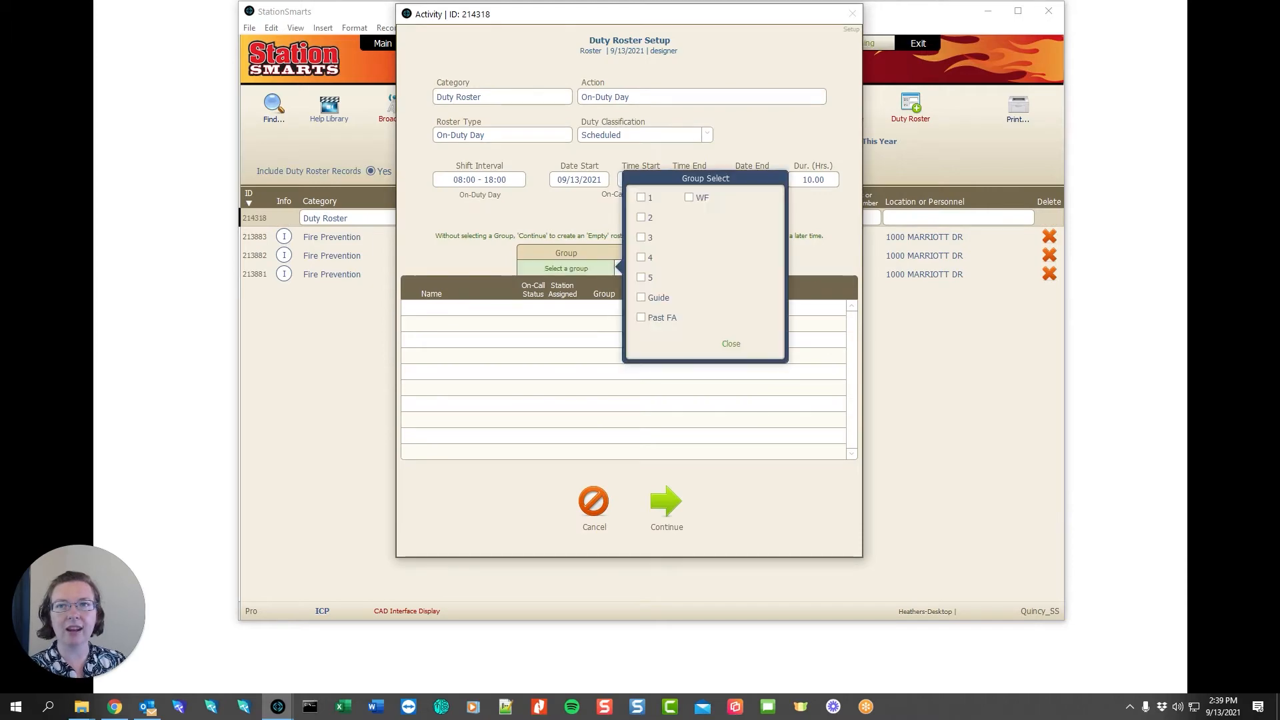
{"action": "left_click", "coordinate": [640, 198]}
{"action": "left_click", "coordinate": [677, 343]}
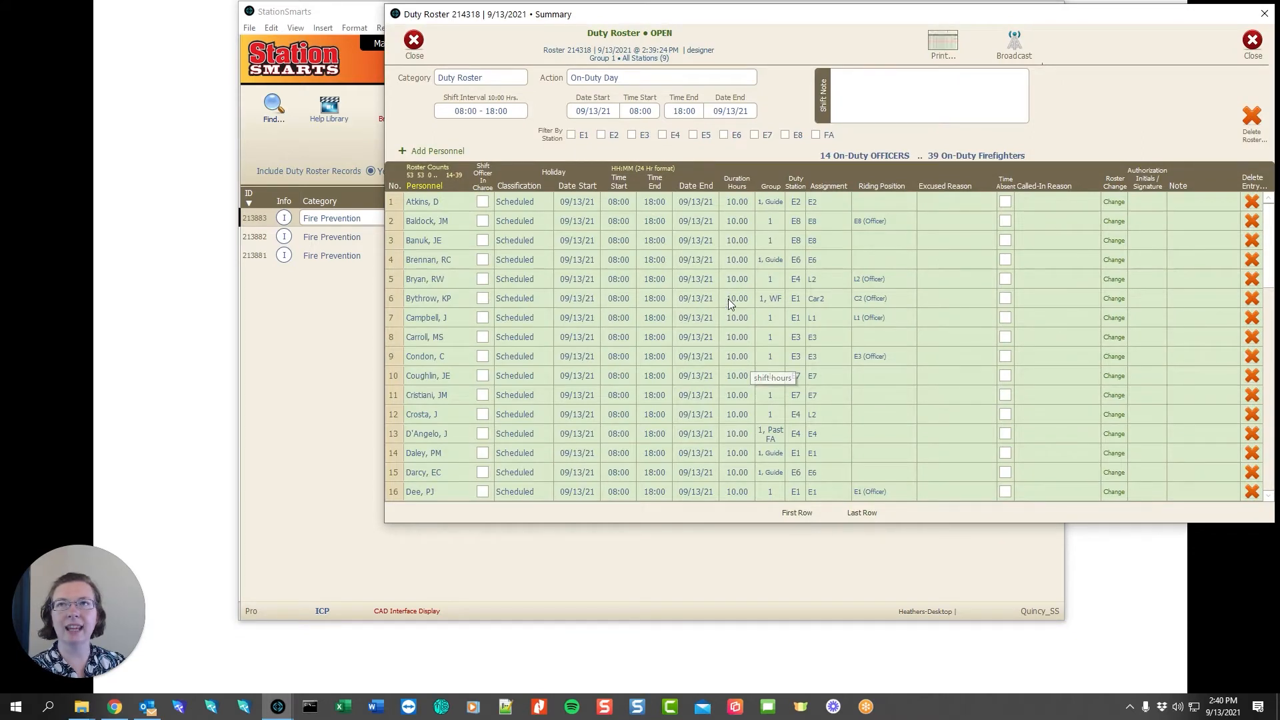
Examine the personnel rows of the new roster, including the excused reason choices and the note field
{"action": "left_click_drag", "start_coordinate": [714, 20], "coordinate": [561, 31]}
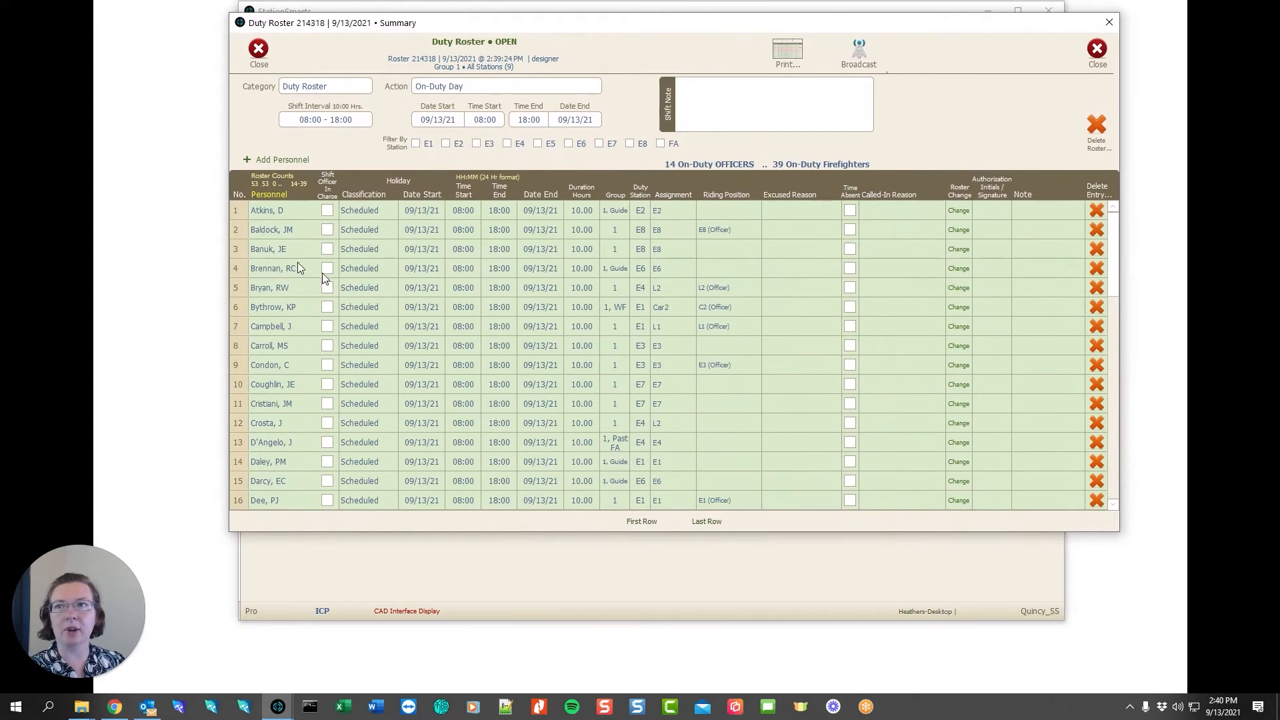
{"action": "scroll", "coordinate": [272, 301], "scroll_direction": "down", "scroll_amount": 4}
{"action": "scroll", "coordinate": [673, 356], "scroll_direction": "down", "scroll_amount": 1}
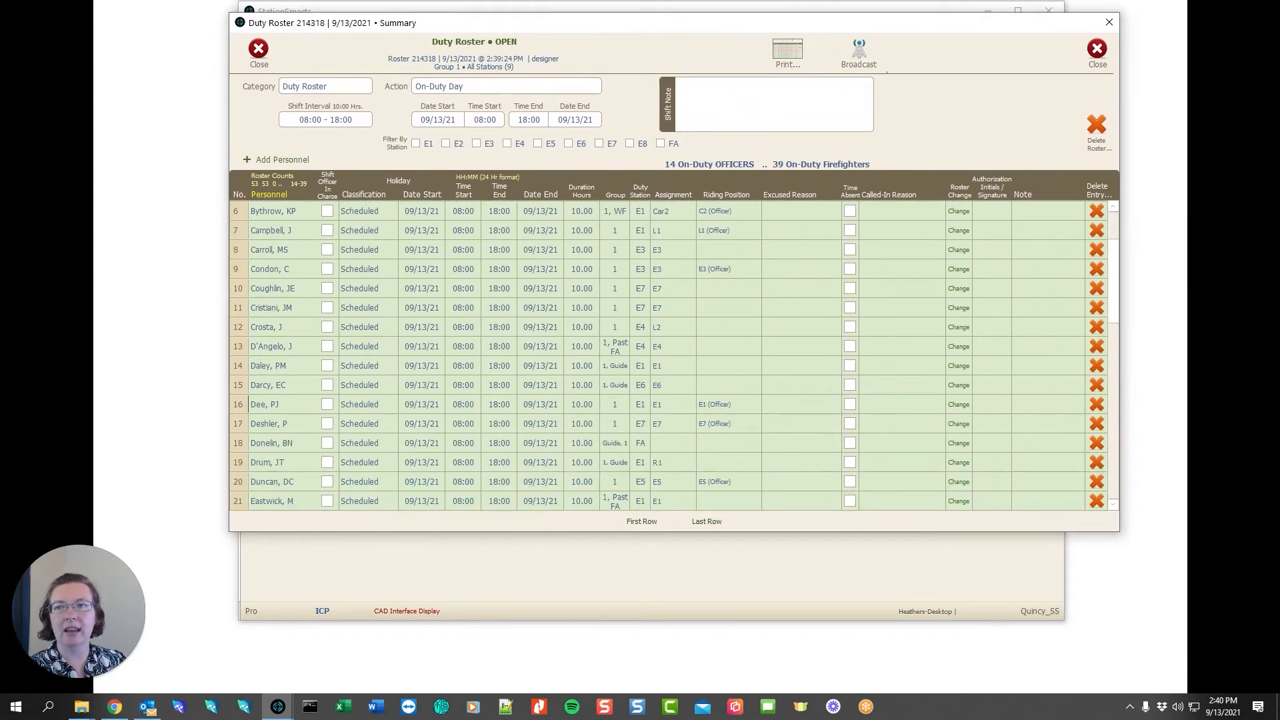
{"action": "scroll", "coordinate": [297, 419], "scroll_direction": "down", "scroll_amount": 1}
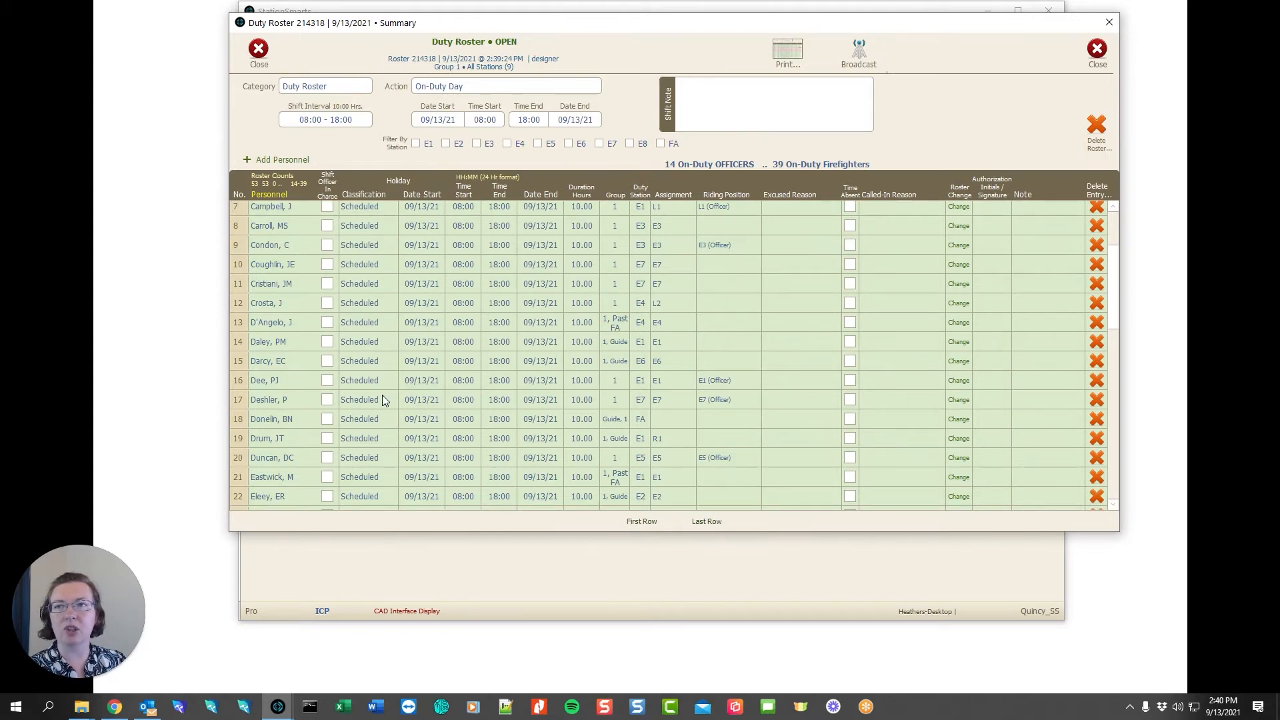
{"action": "scroll", "coordinate": [382, 395], "scroll_direction": "down", "scroll_amount": 5}
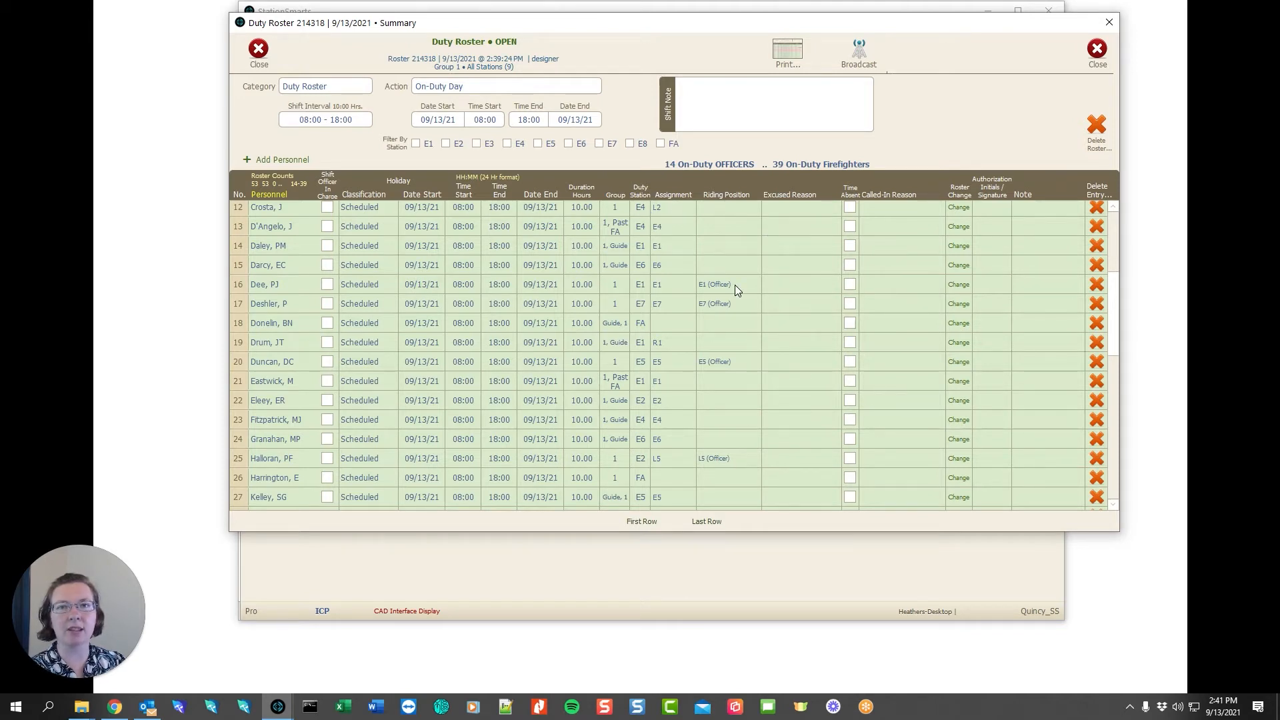
{"action": "left_click", "coordinate": [800, 212]}
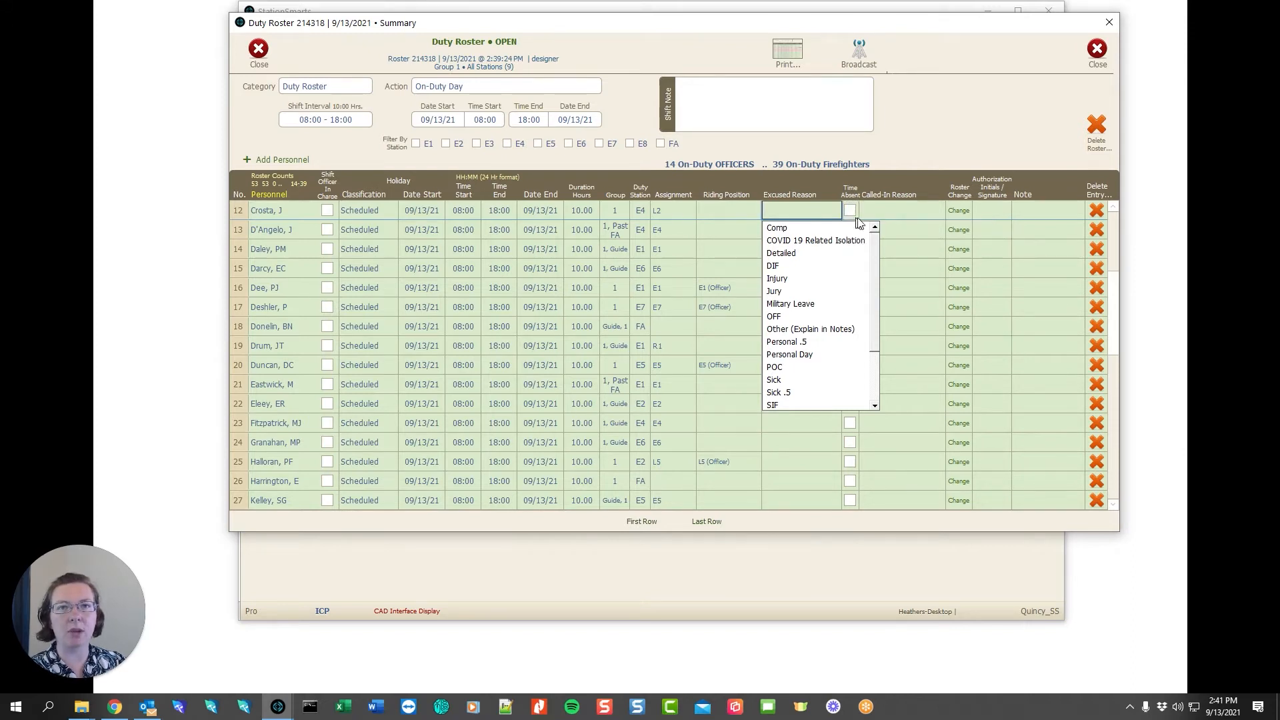
{"action": "left_click", "coordinate": [902, 164]}
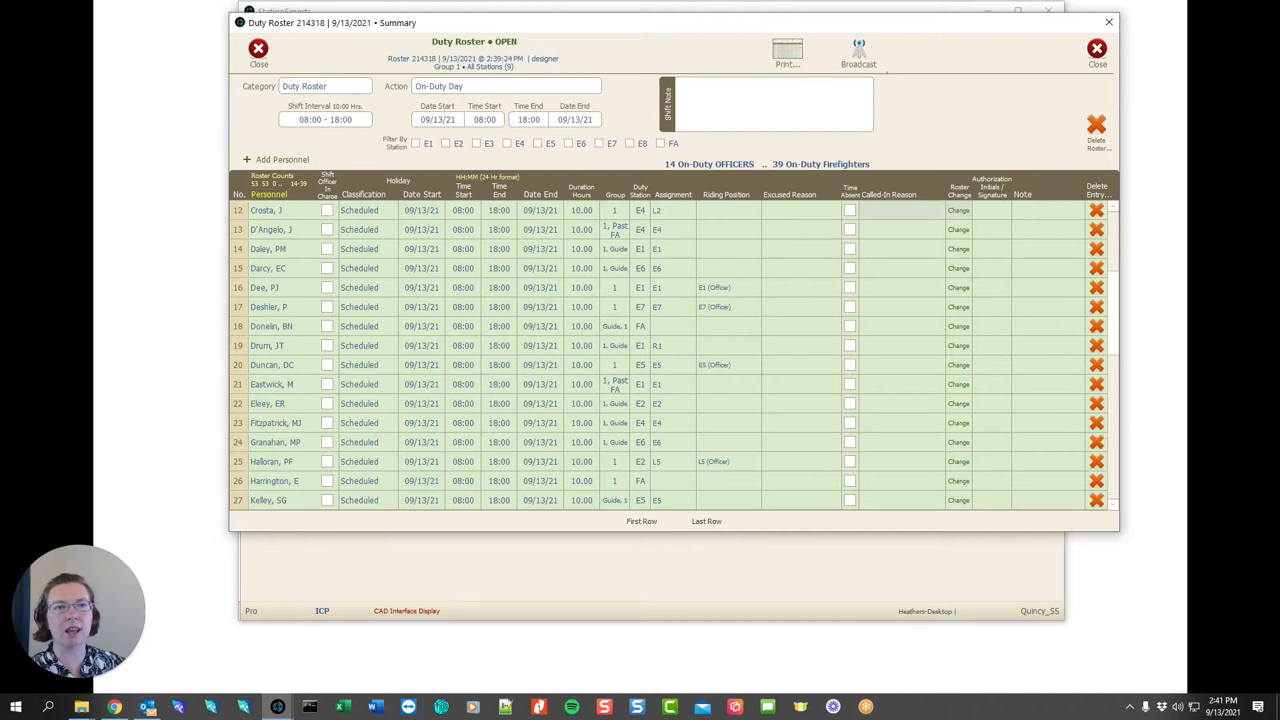
{"action": "left_click", "coordinate": [1035, 211]}
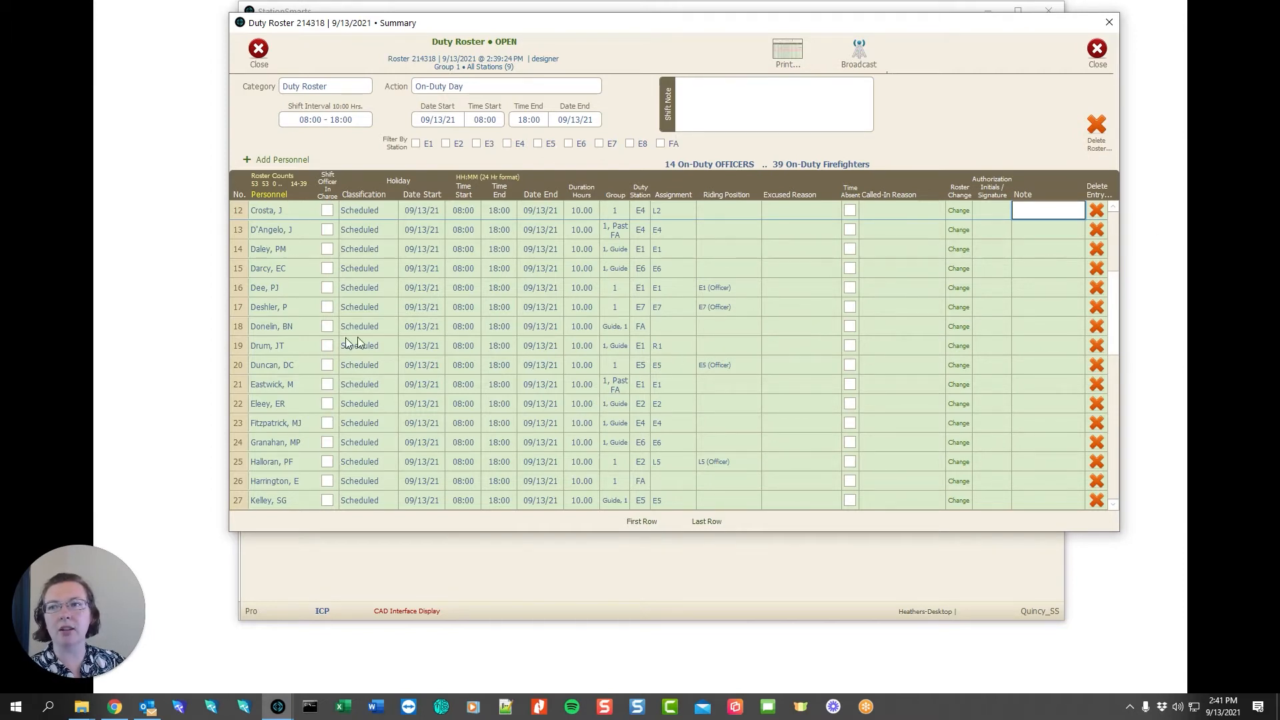
Mark the person in row 18 as absent and set the duty excused reason to Personal Day in the roster change
{"action": "left_click", "coordinate": [849, 326]}
{"action": "left_click", "coordinate": [849, 325]}
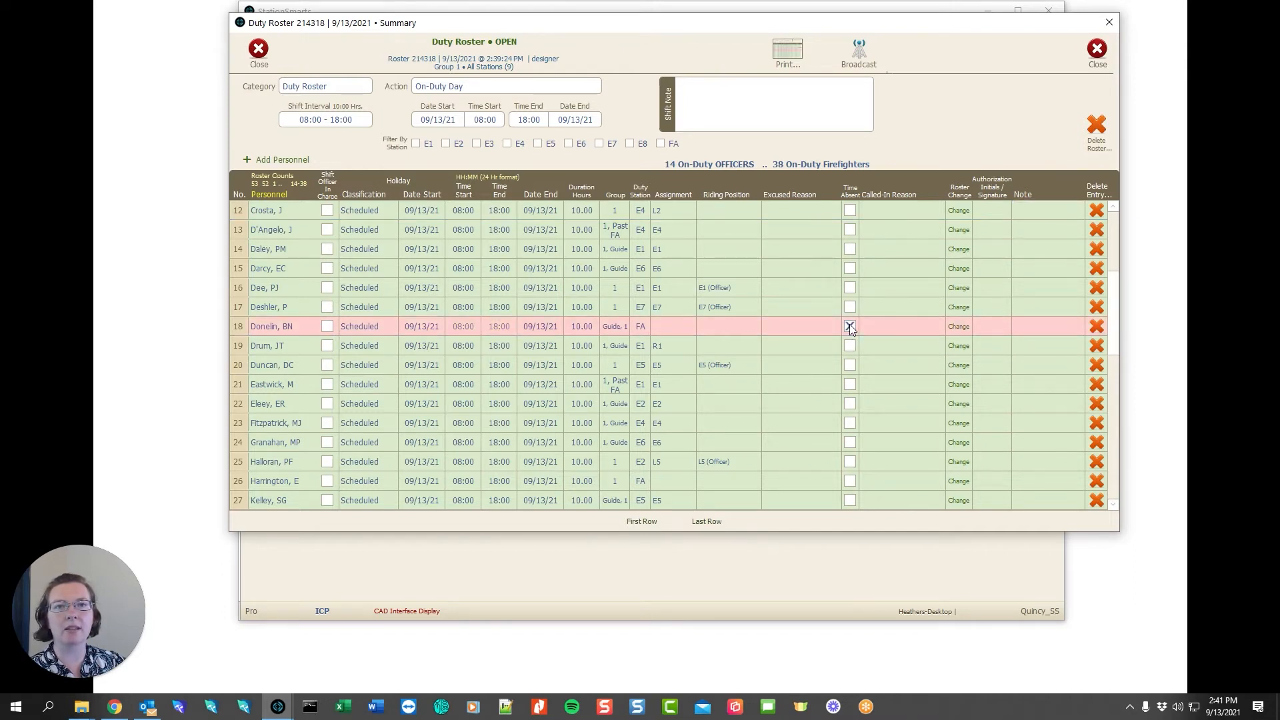
{"action": "left_click", "coordinate": [958, 326]}
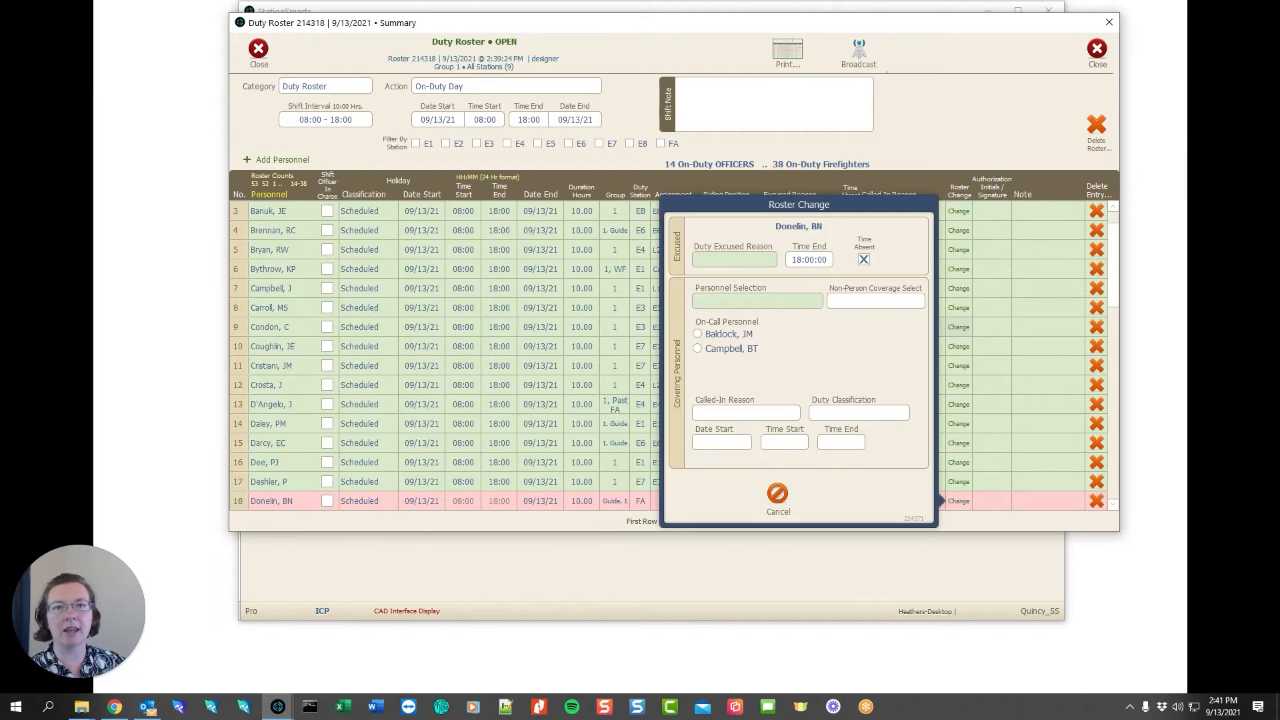
{"action": "left_click", "coordinate": [738, 261]}
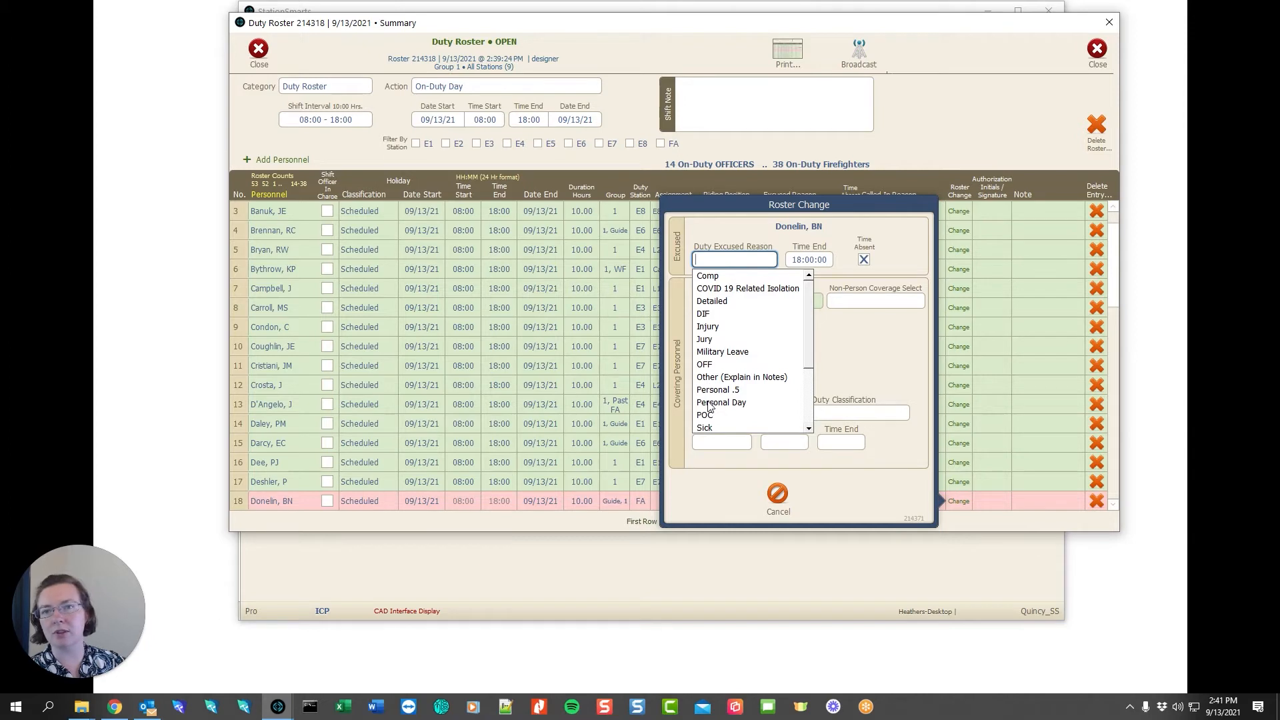
{"action": "left_click", "coordinate": [708, 402]}
Assign the first listed person as coverage with called-in reason OT and duty classification Overtime, and apply the roster change
{"action": "left_click", "coordinate": [722, 301]}
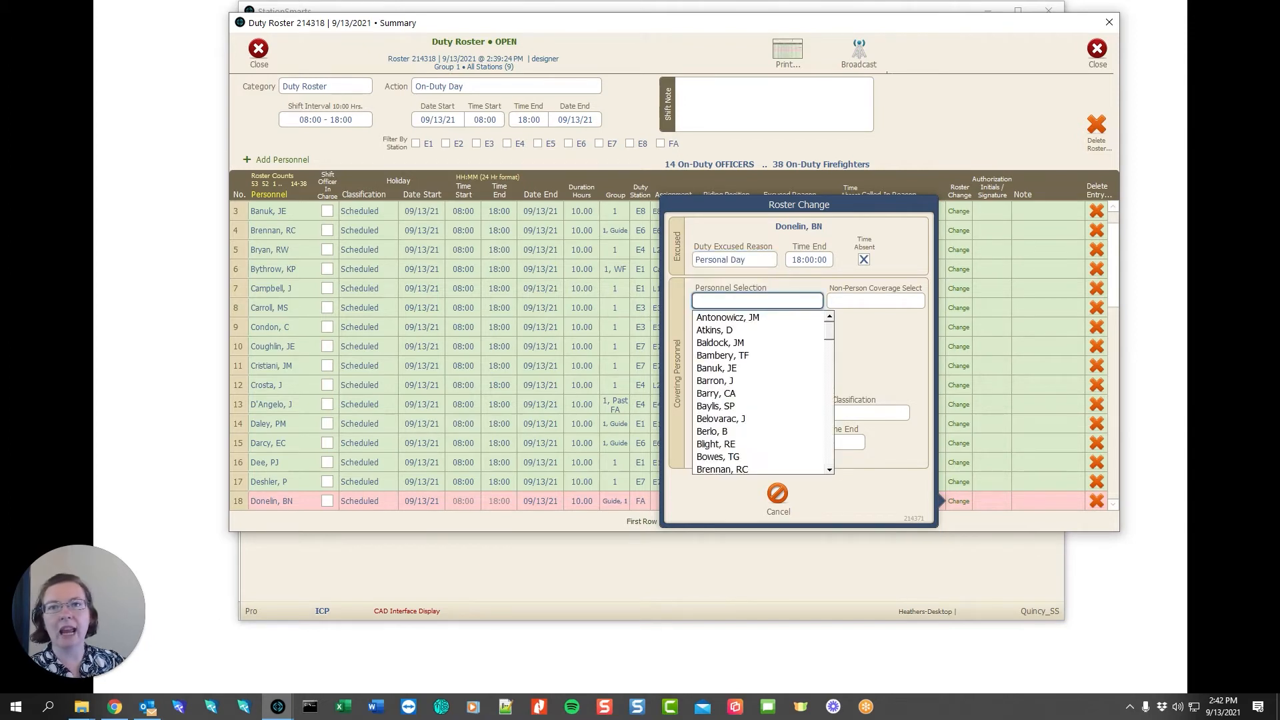
{"action": "left_click", "coordinate": [720, 319]}
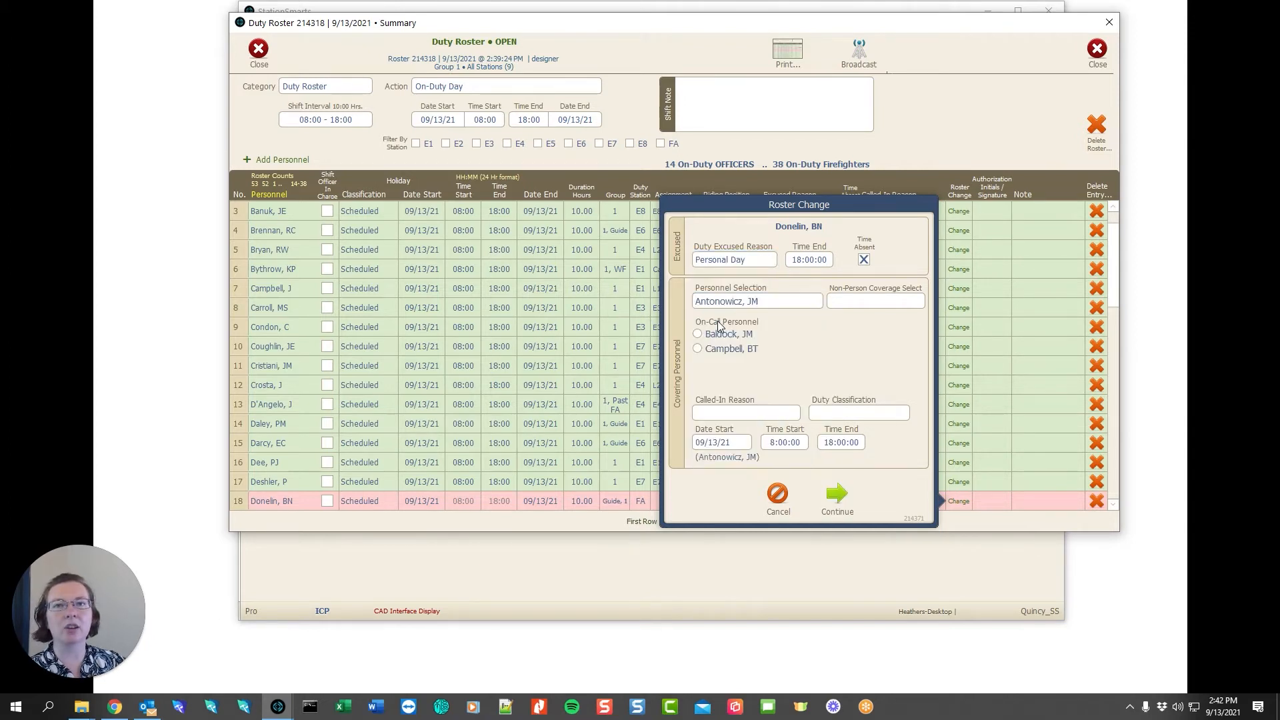
{"action": "left_click", "coordinate": [701, 413]}
{"action": "left_click", "coordinate": [702, 454]}
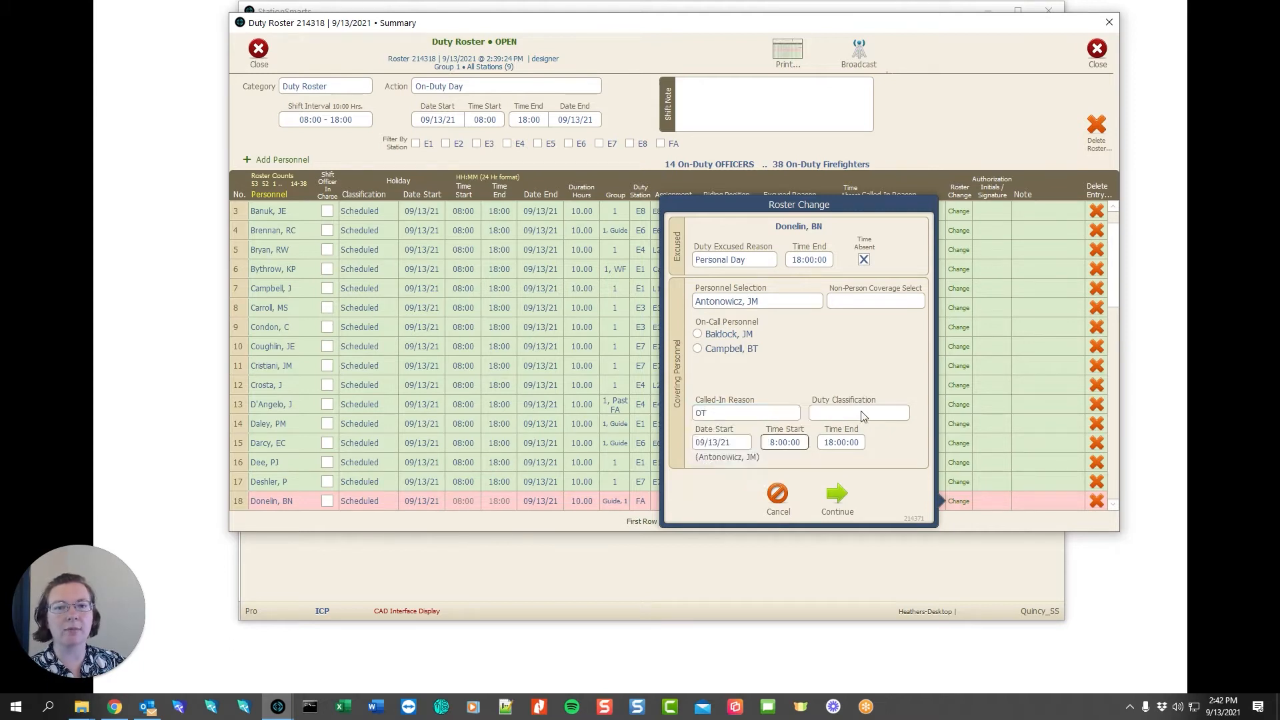
{"action": "left_click", "coordinate": [865, 413]}
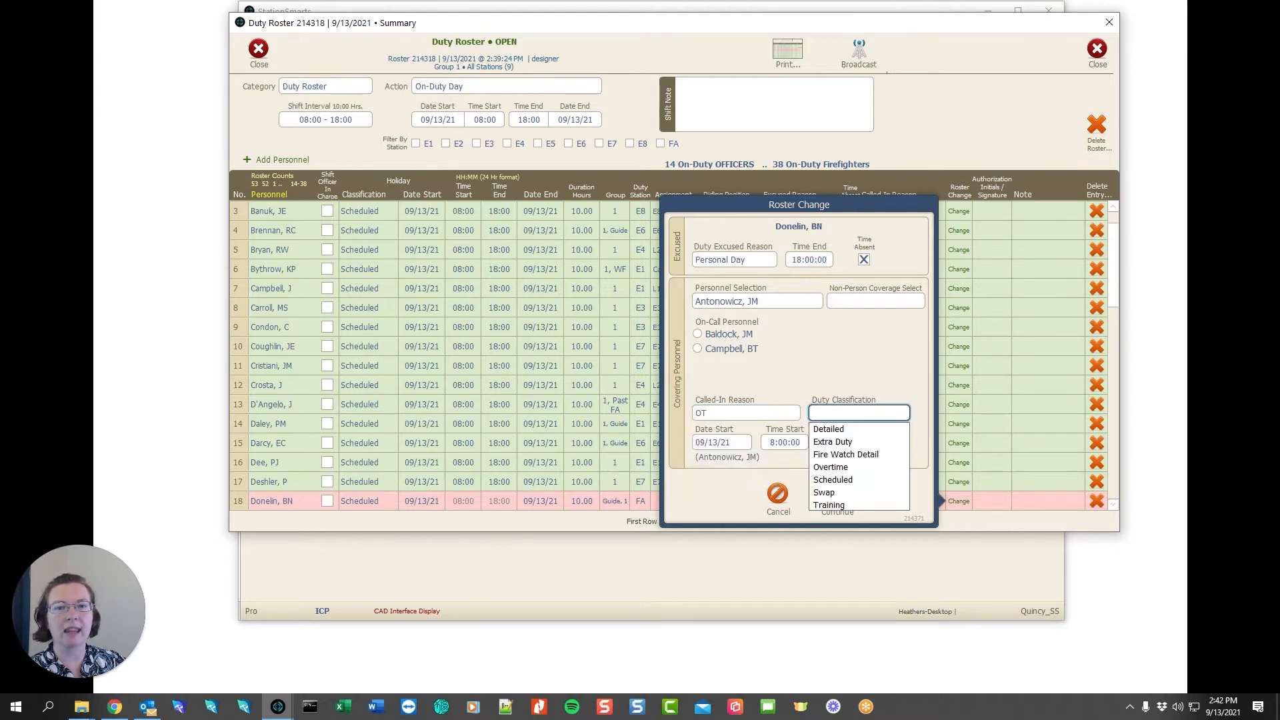
{"action": "left_click", "coordinate": [833, 469]}
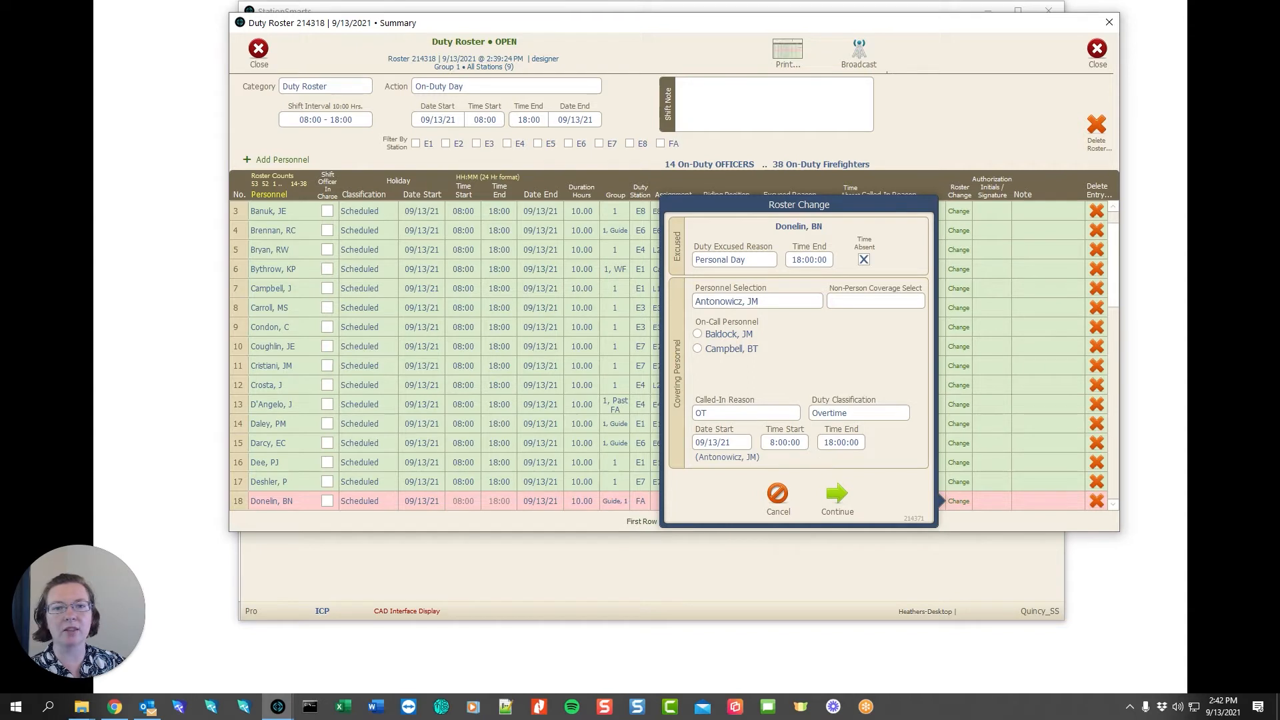
{"action": "left_click", "coordinate": [837, 495]}
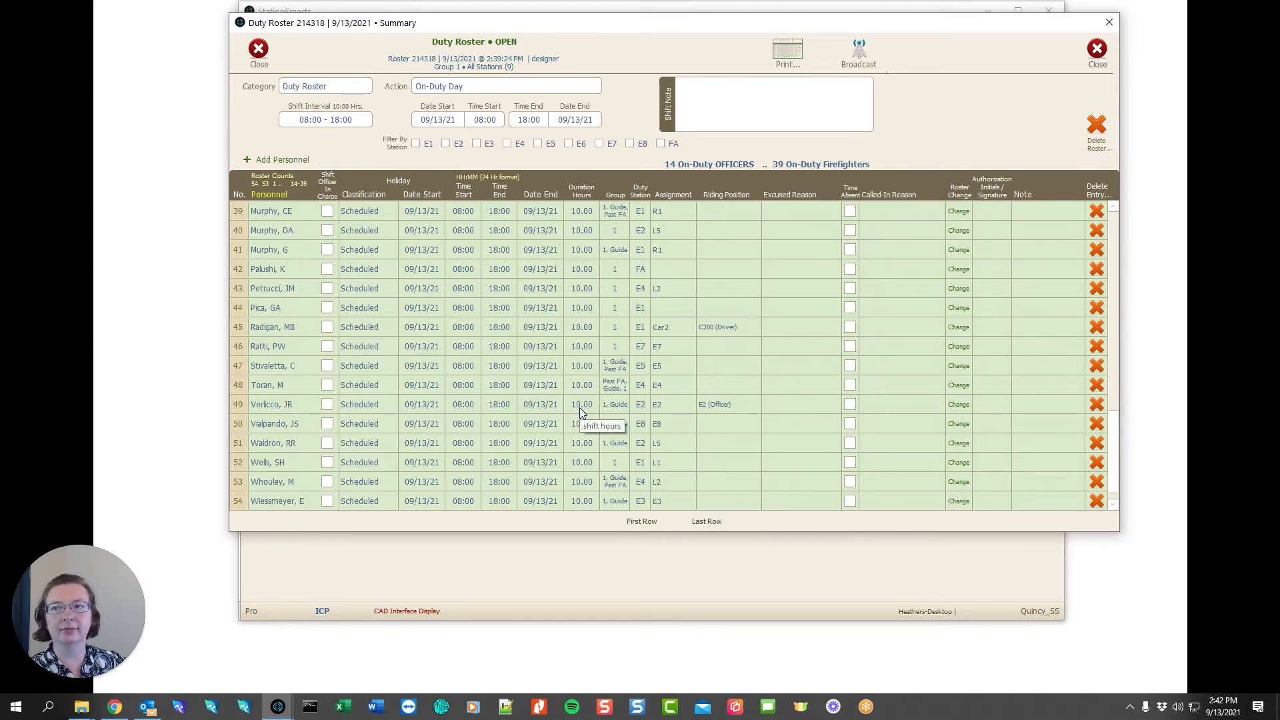
Review the covering person's entry at the start of the roster and the absence entry using the FA station filter, and clear the filter
{"action": "scroll", "coordinate": [353, 323], "scroll_direction": "up", "scroll_amount": 1}
{"action": "scroll", "coordinate": [354, 322], "scroll_direction": "up", "scroll_amount": 4}
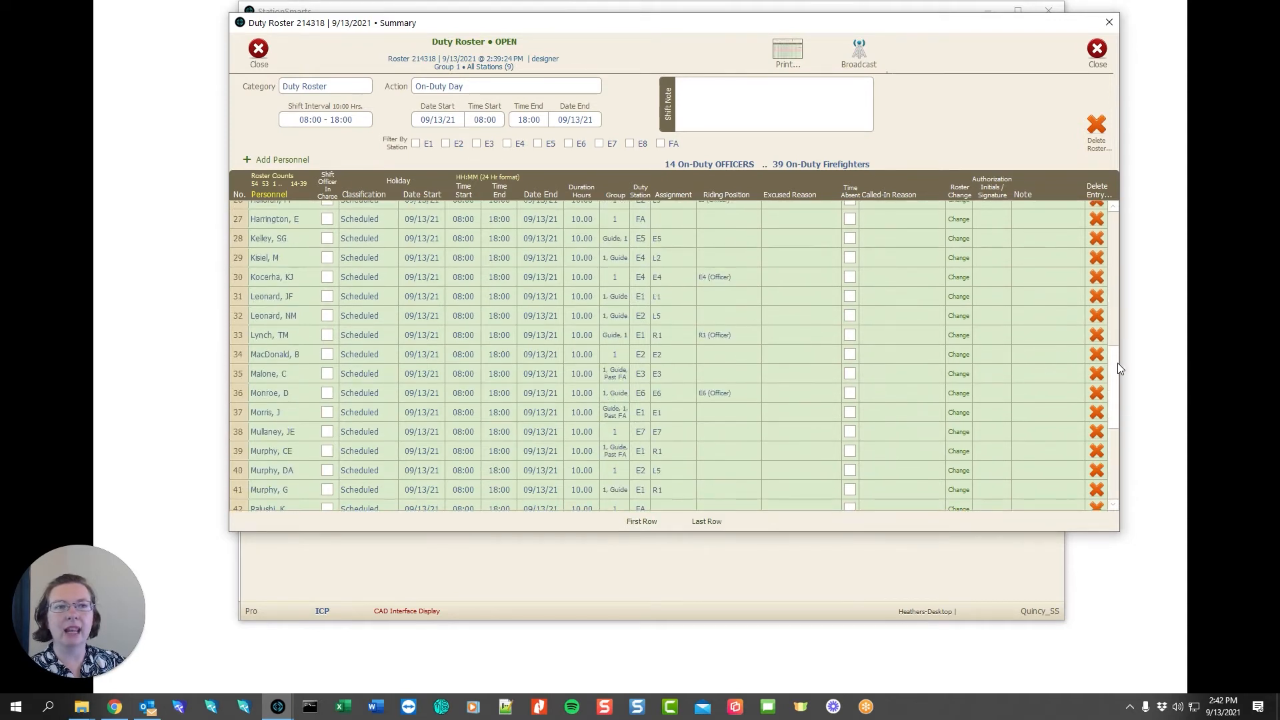
{"action": "left_click_drag", "start_coordinate": [1117, 362], "coordinate": [1117, 215]}
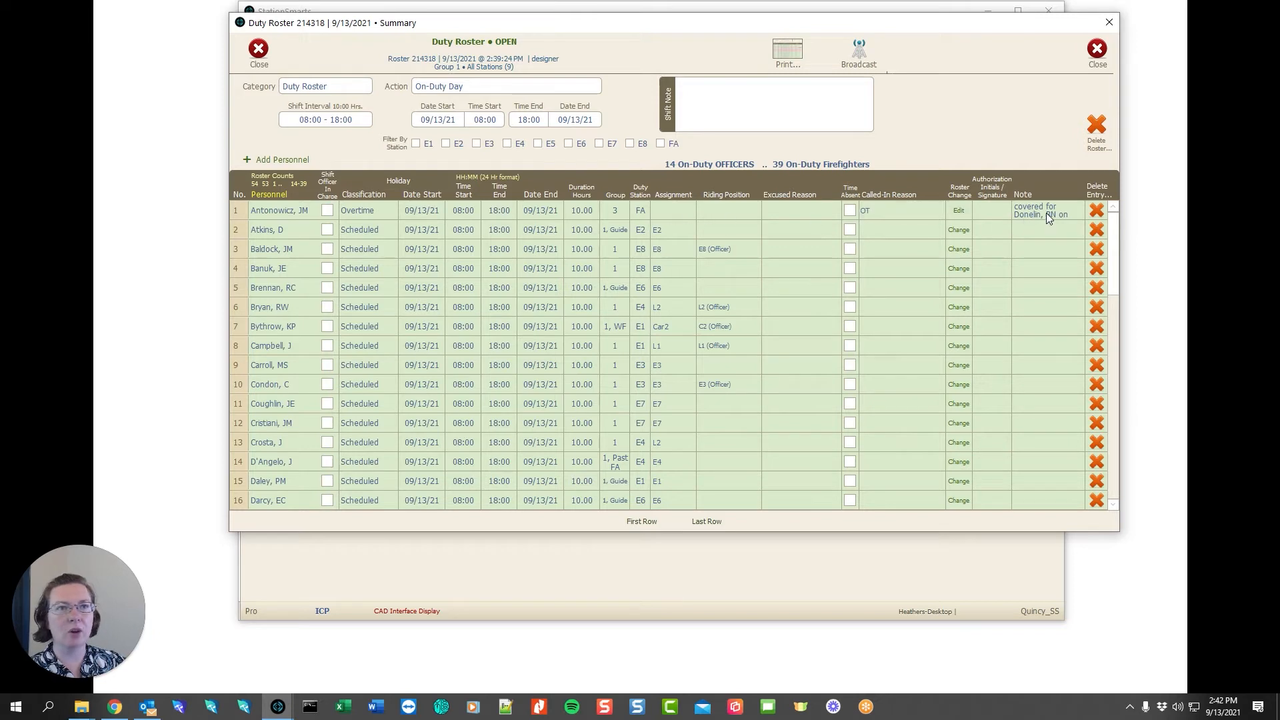
{"action": "left_click", "coordinate": [660, 143]}
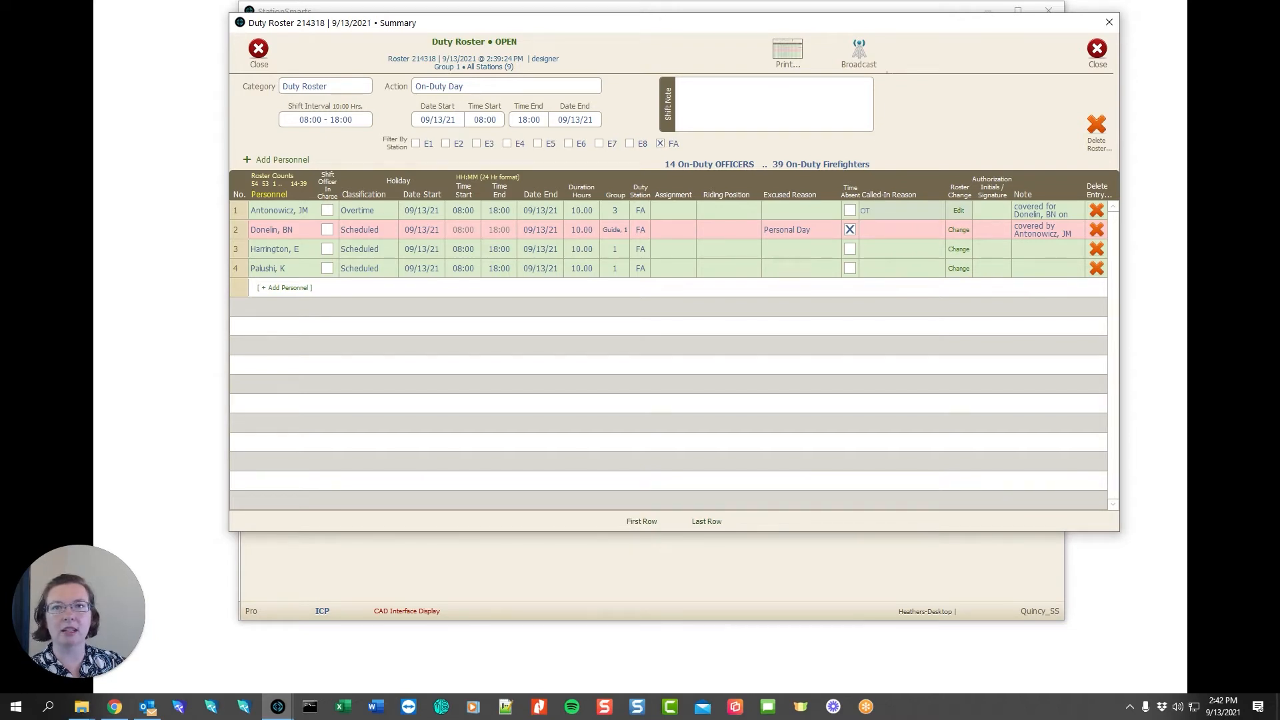
{"action": "left_click", "coordinate": [660, 144]}
Filter the roster to stations E5 and E1 and set the classification of the L1 officer in row 2 to Detailed
{"action": "left_click", "coordinate": [537, 143]}
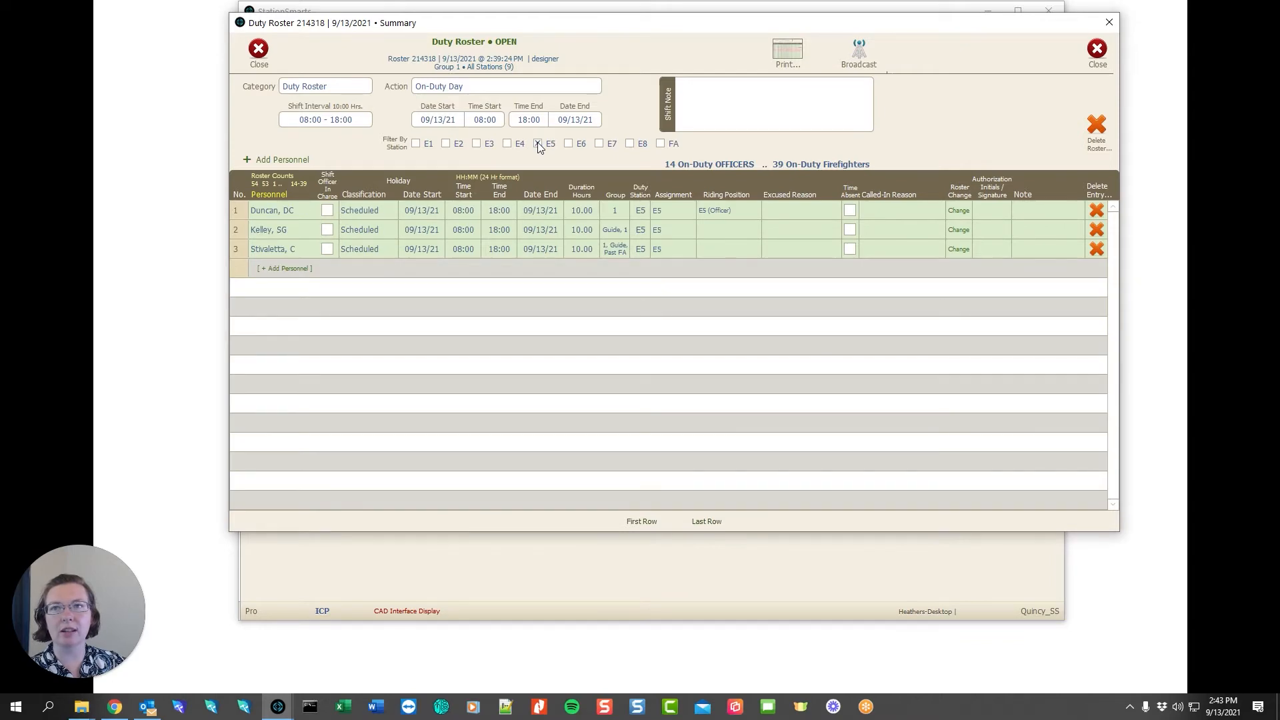
{"action": "left_click", "coordinate": [416, 144]}
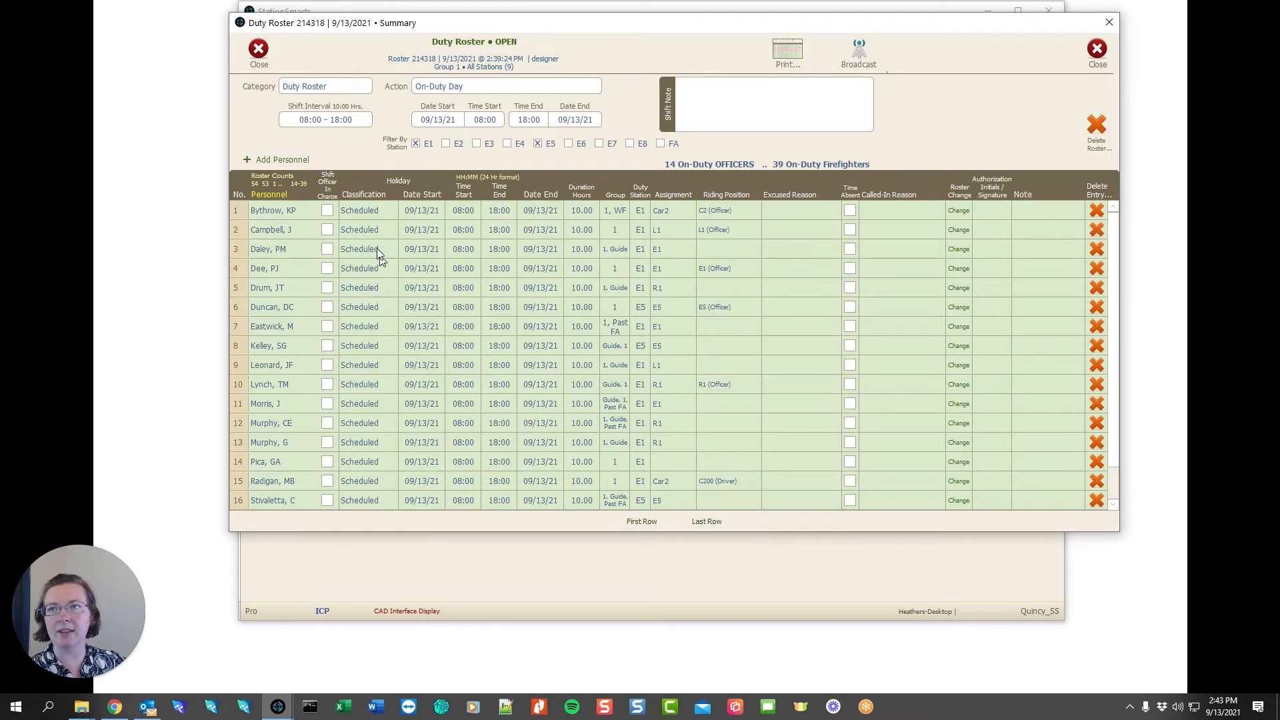
{"action": "left_click", "coordinate": [382, 230]}
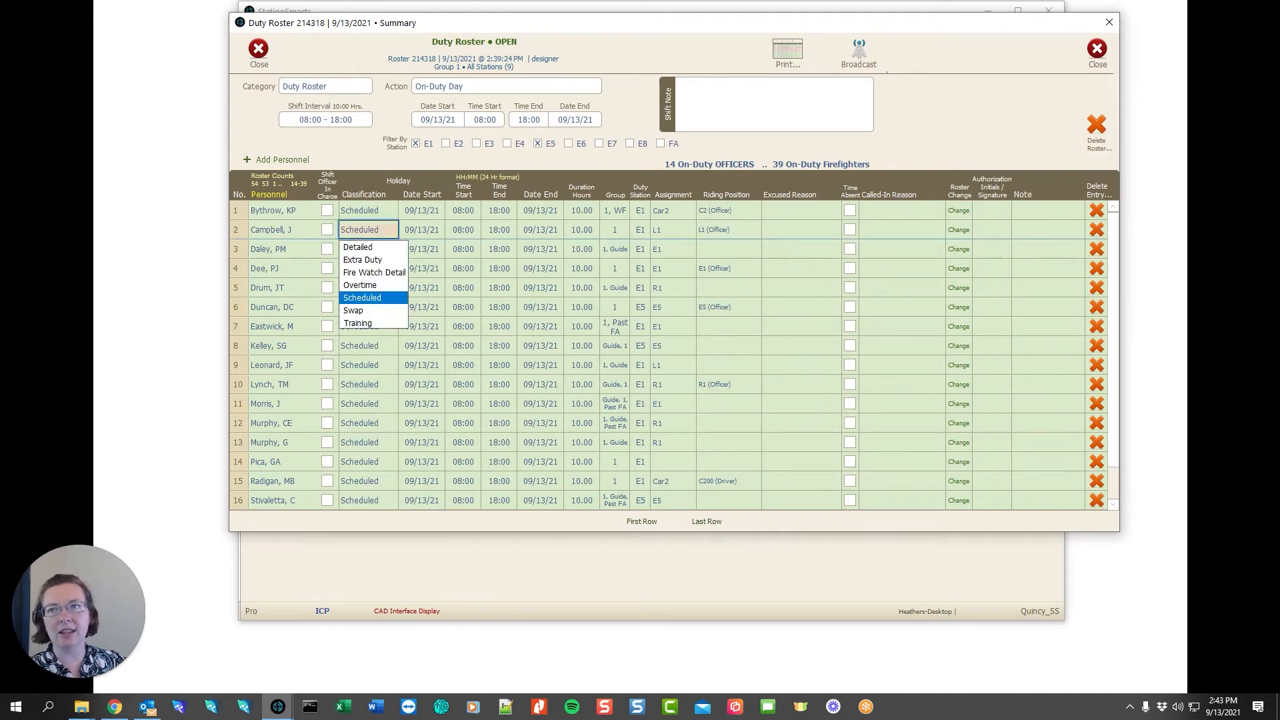
{"action": "left_click", "coordinate": [363, 248]}
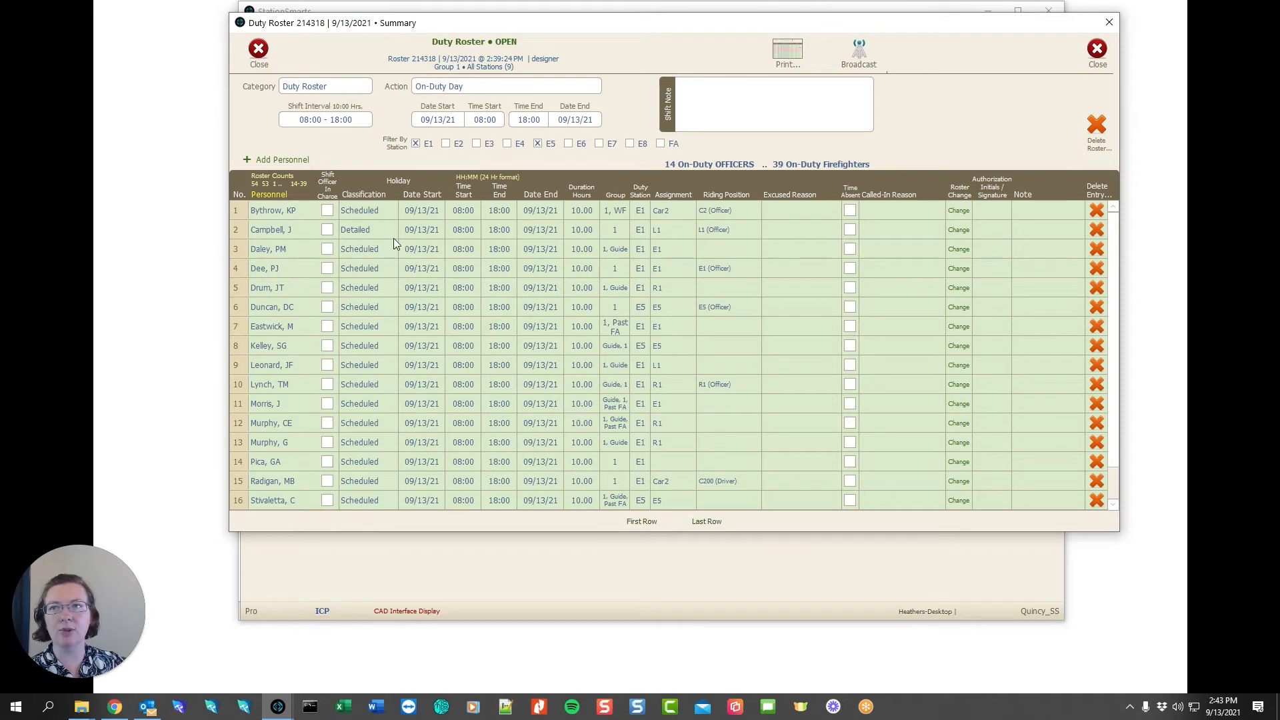
Change the detailed officer's duty station to E5 (Station 5) and filter the roster to E5 only
{"action": "left_click", "coordinate": [640, 232]}
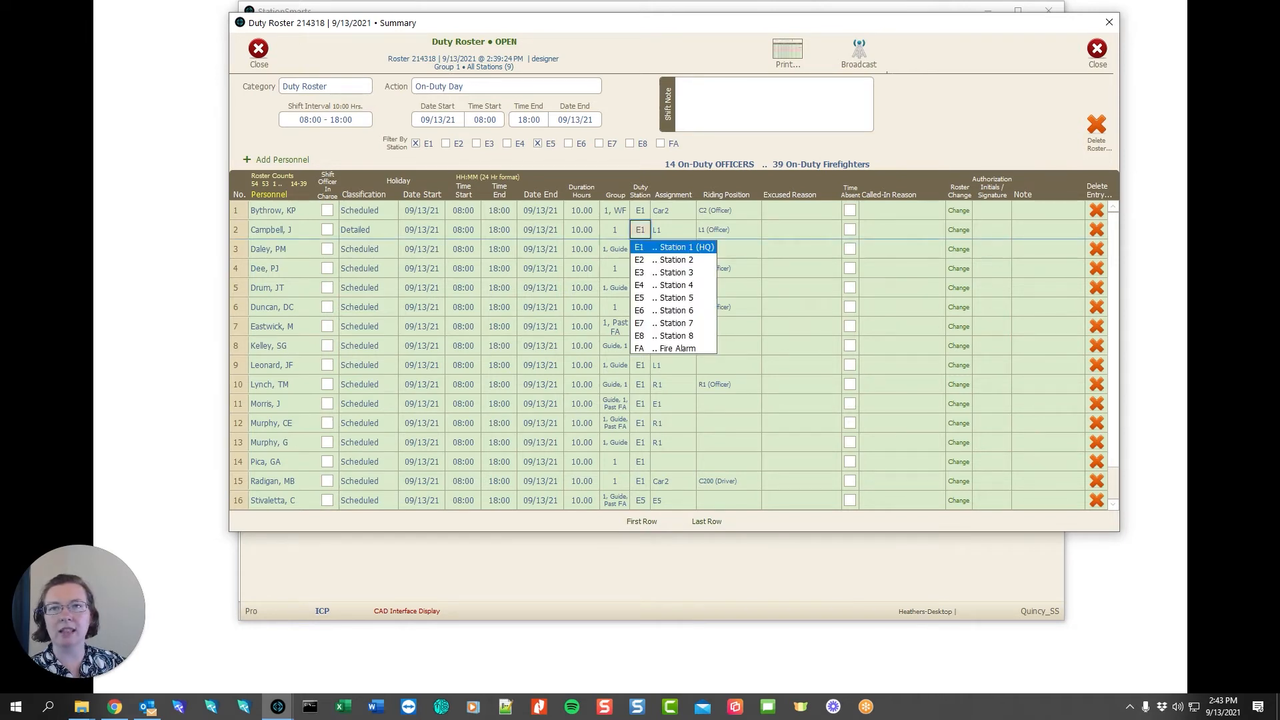
{"action": "left_click", "coordinate": [638, 297]}
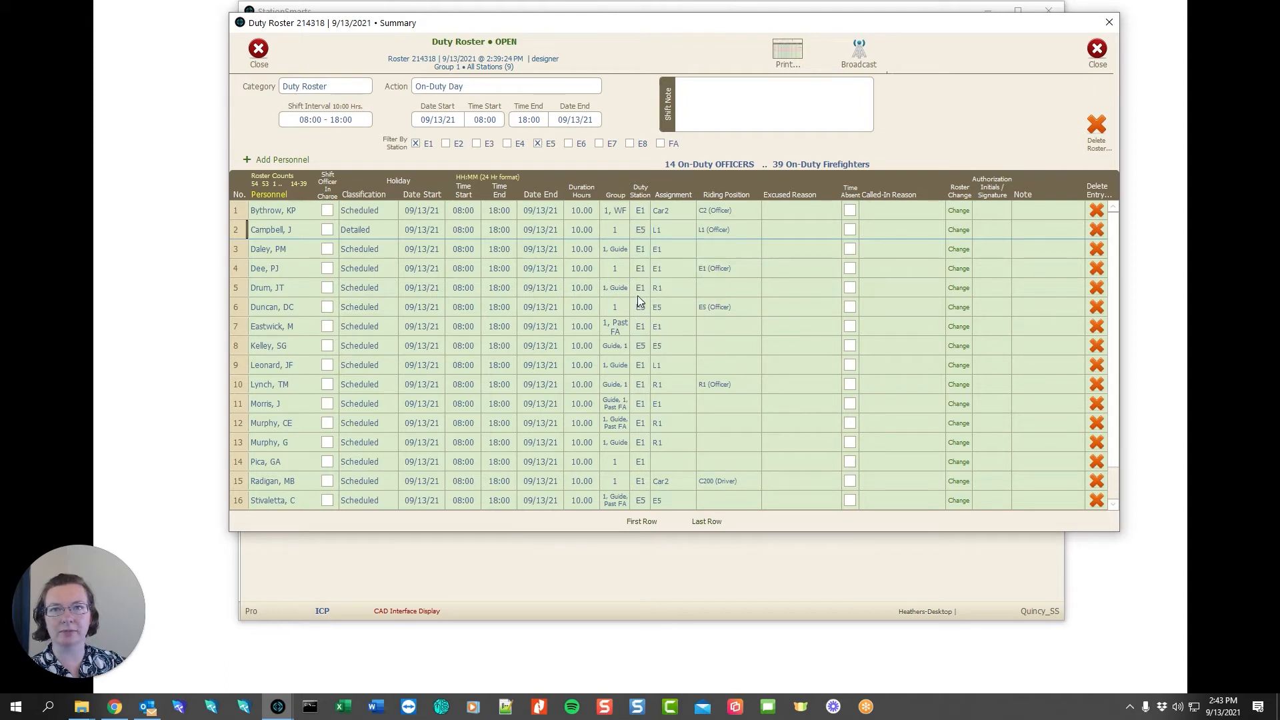
{"action": "left_click", "coordinate": [416, 143]}
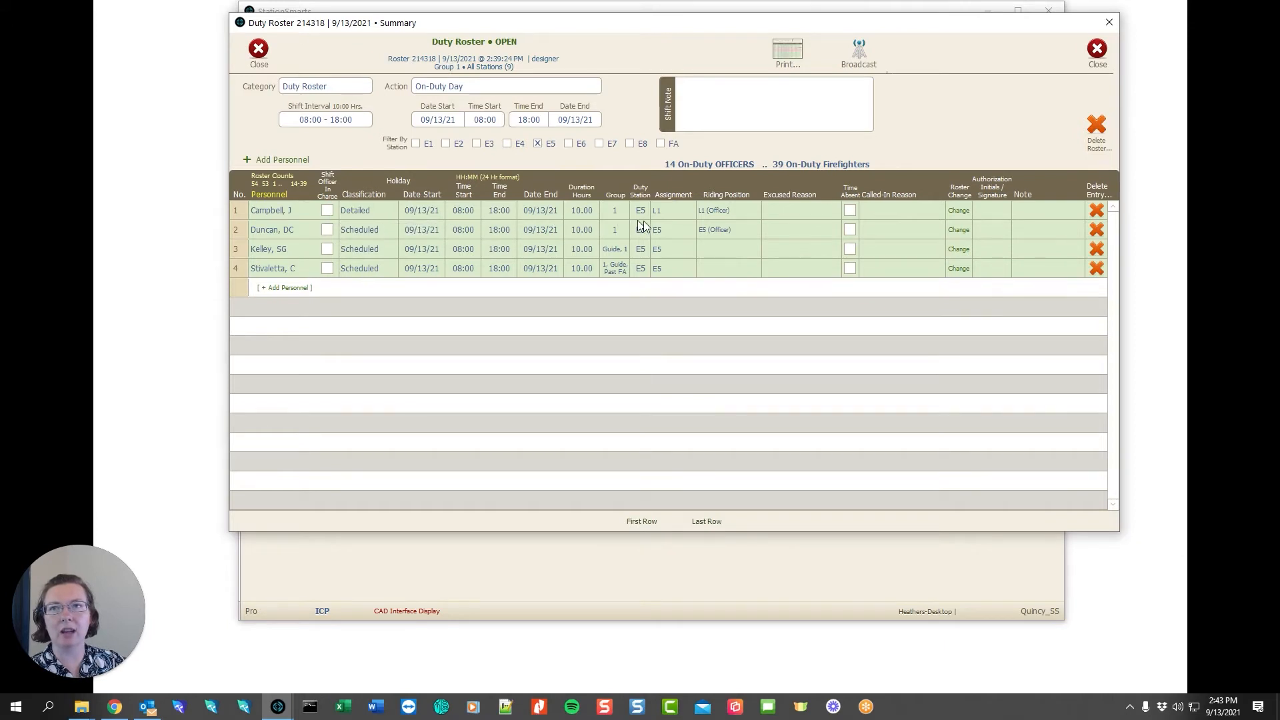
Clear the L1 duty assignment of the detailed officer in row 1 and assign that officer to apparatus E5
{"action": "left_click", "coordinate": [670, 214]}
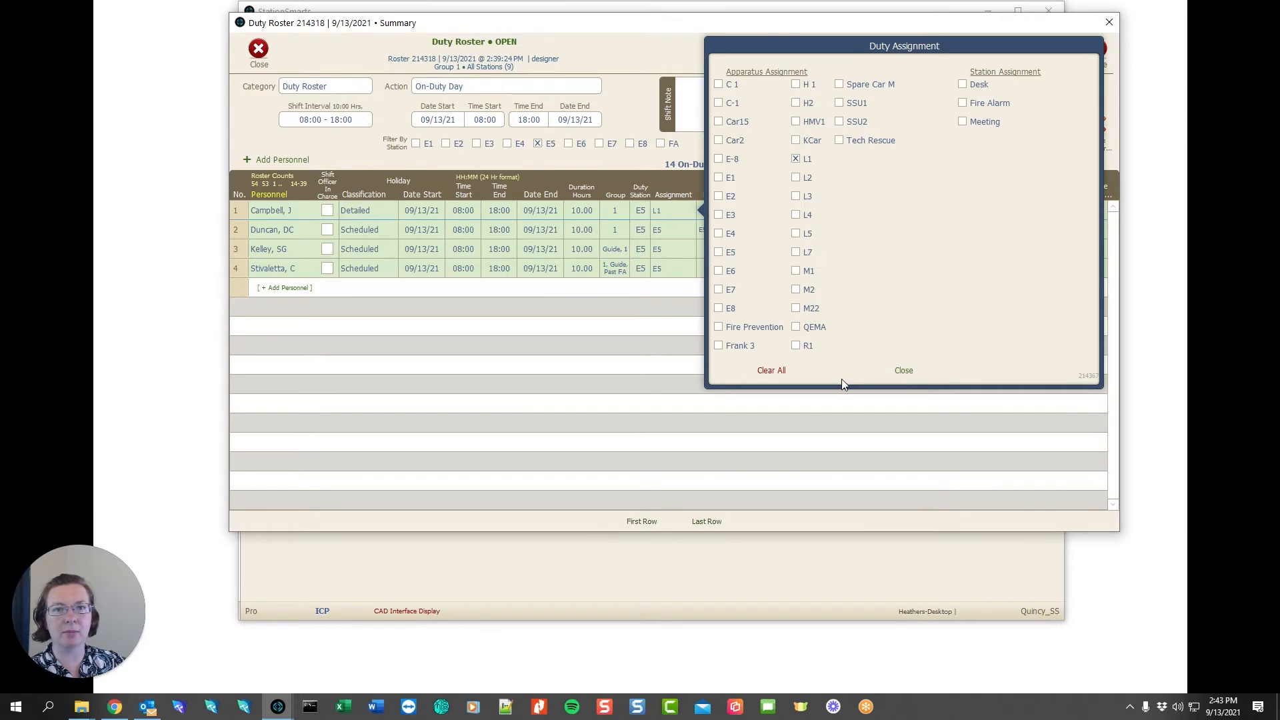
{"action": "left_click", "coordinate": [771, 370]}
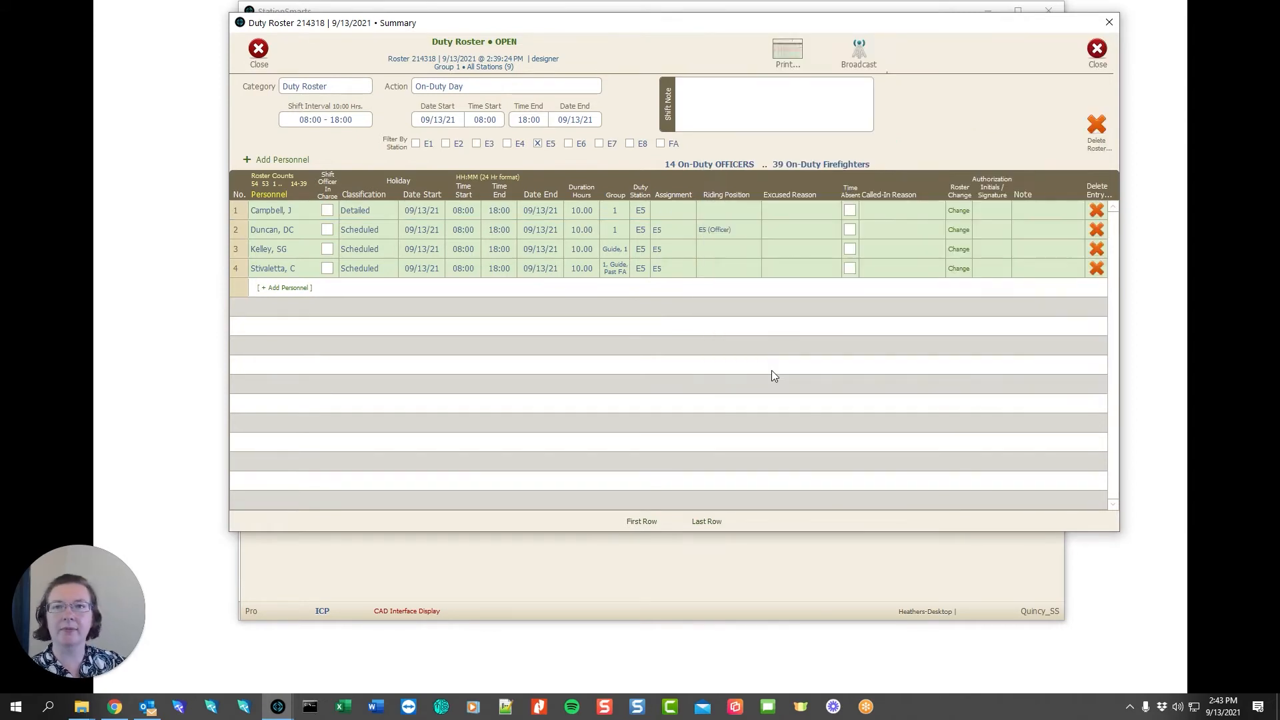
{"action": "left_click", "coordinate": [674, 213]}
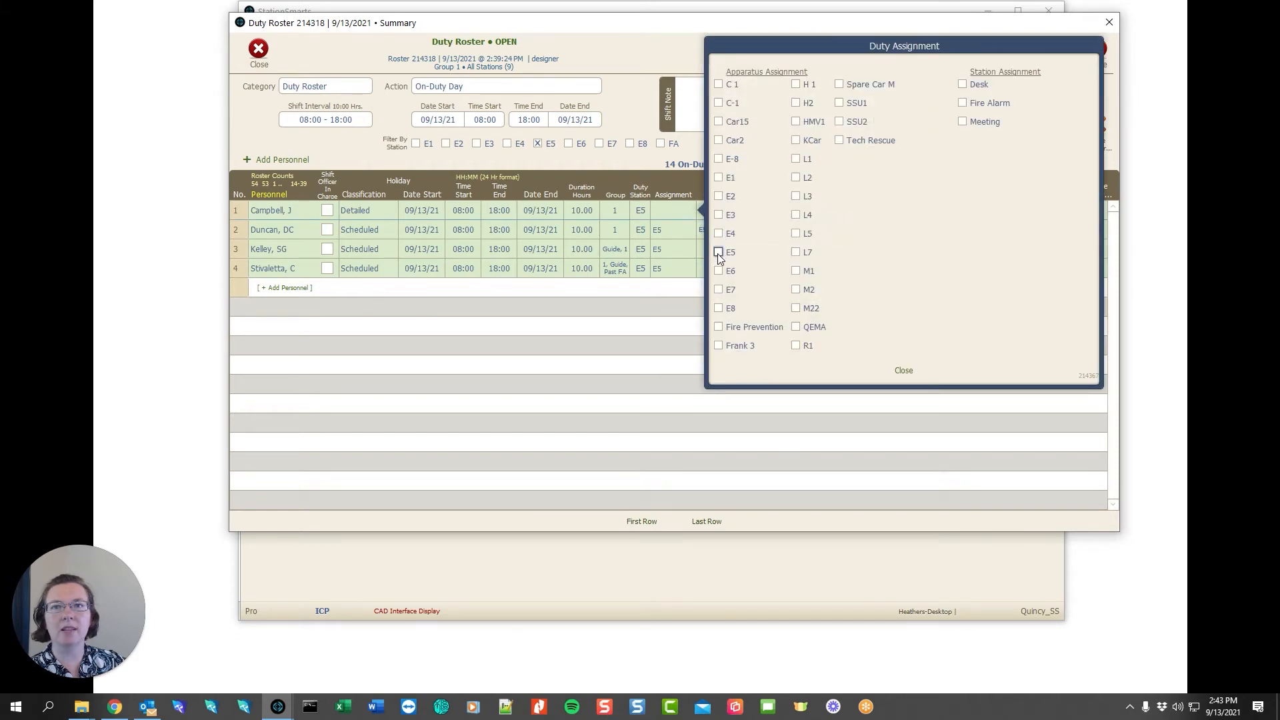
{"action": "left_click", "coordinate": [718, 251]}
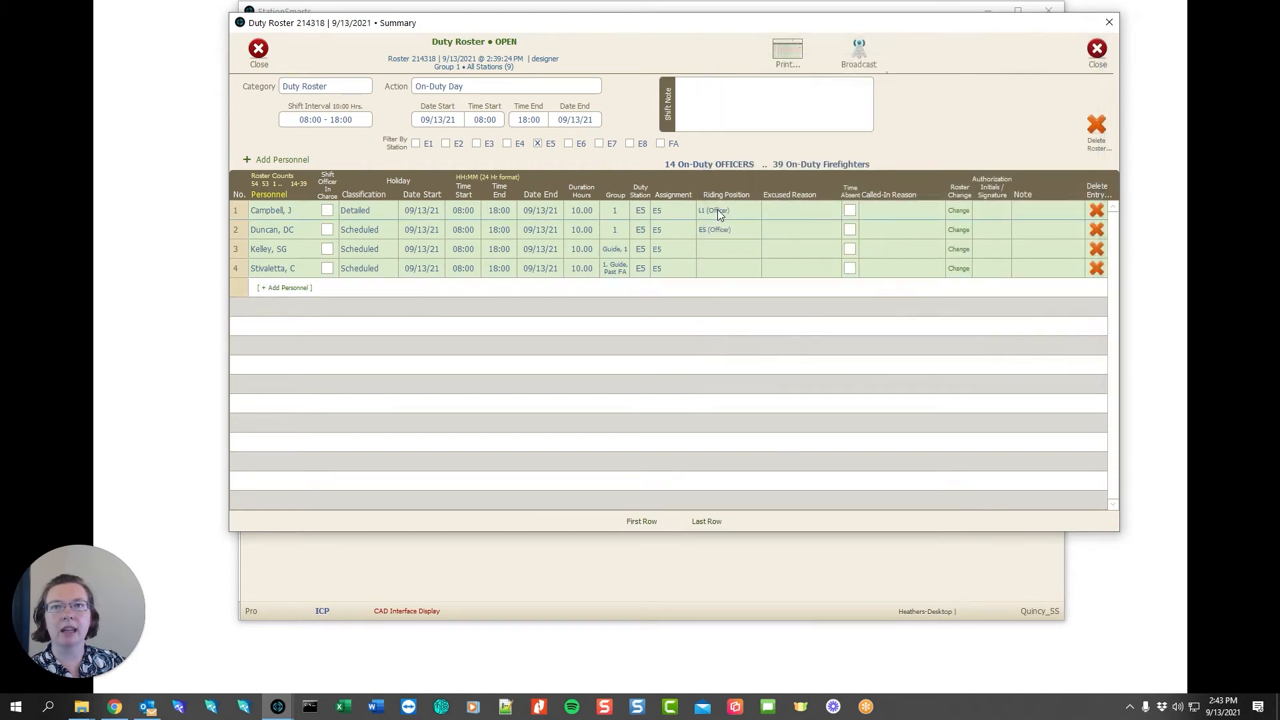
Replace the detailed officer's L1 riding position with the E5A (Driver) seat
{"action": "left_click", "coordinate": [717, 210]}
{"action": "left_click", "coordinate": [812, 288]}
{"action": "left_click", "coordinate": [713, 208]}
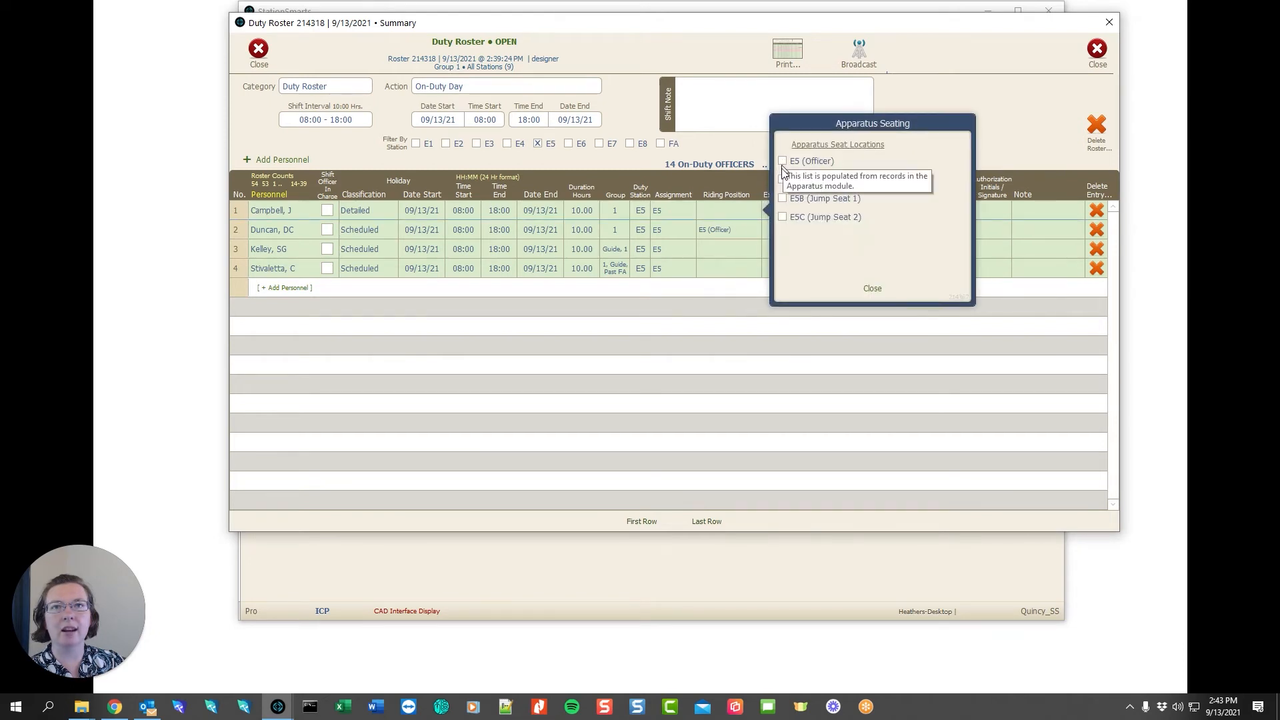
{"action": "left_click", "coordinate": [782, 180]}
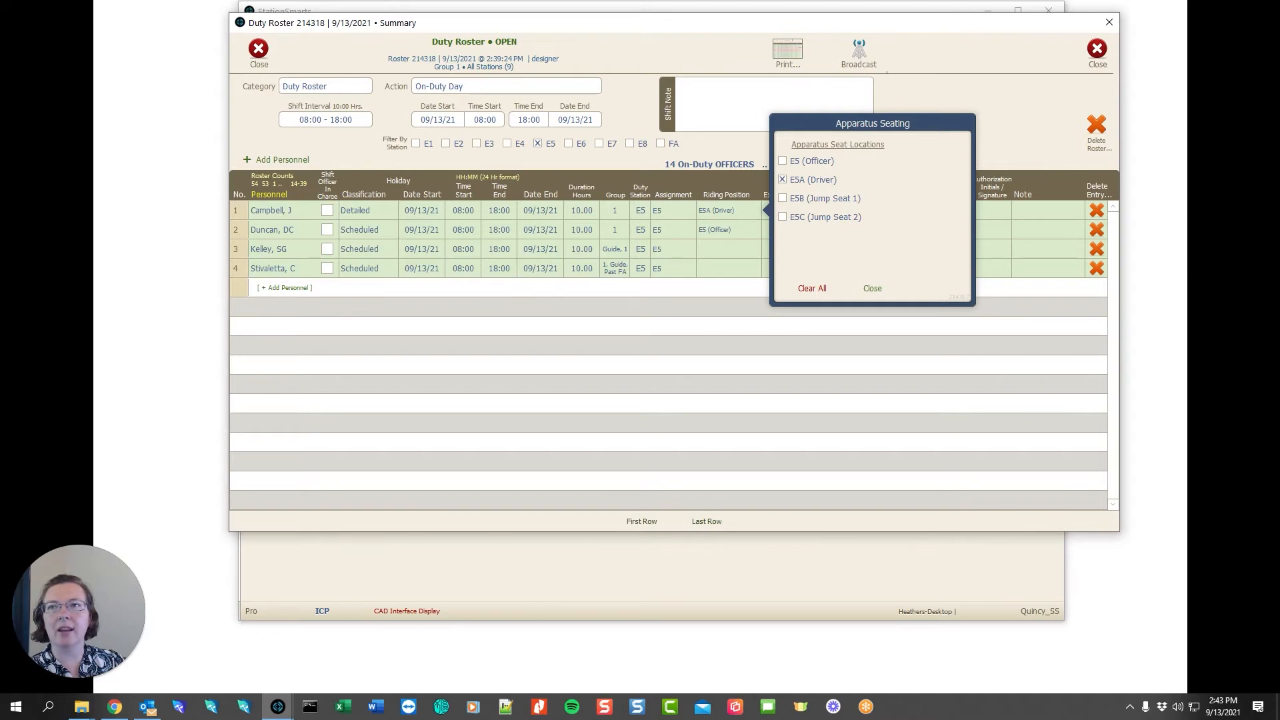
{"action": "left_click", "coordinate": [699, 314]}
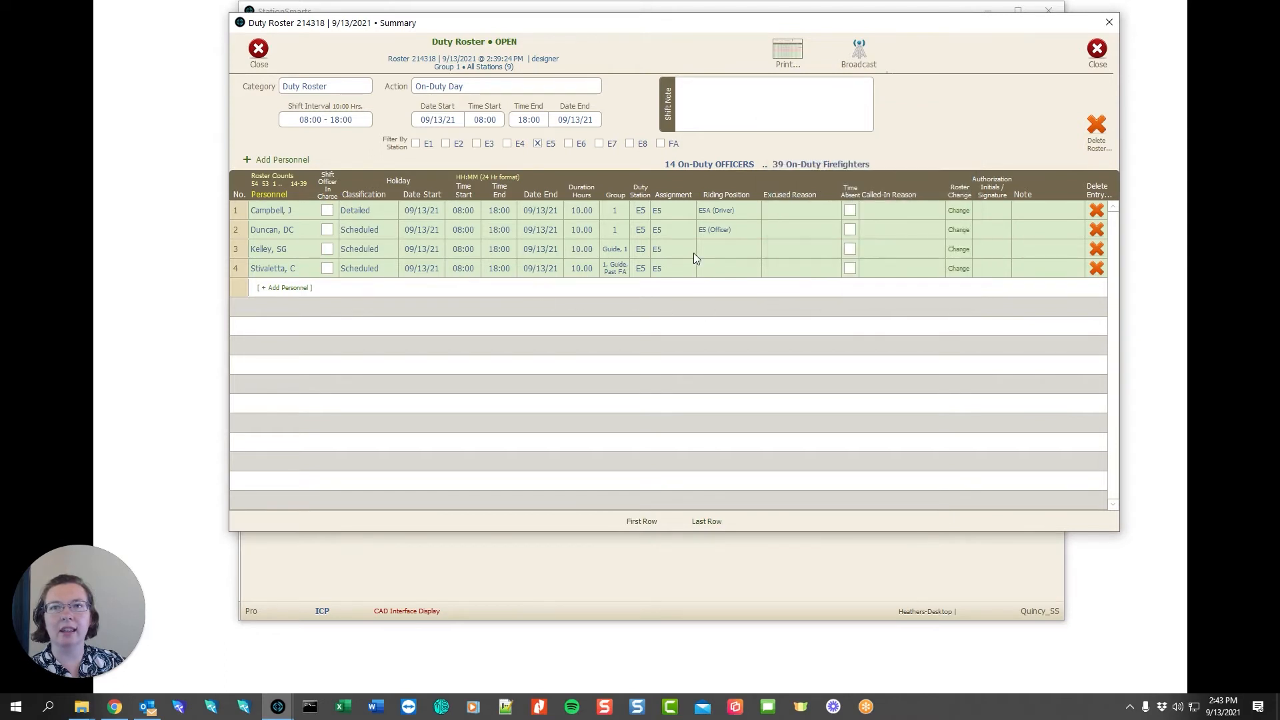
Mark the row 3 firefighter absent for Injury and enter a "covered for" note with that firefighter's surname on the detailed officer's entry
{"action": "left_click", "coordinate": [850, 249]}
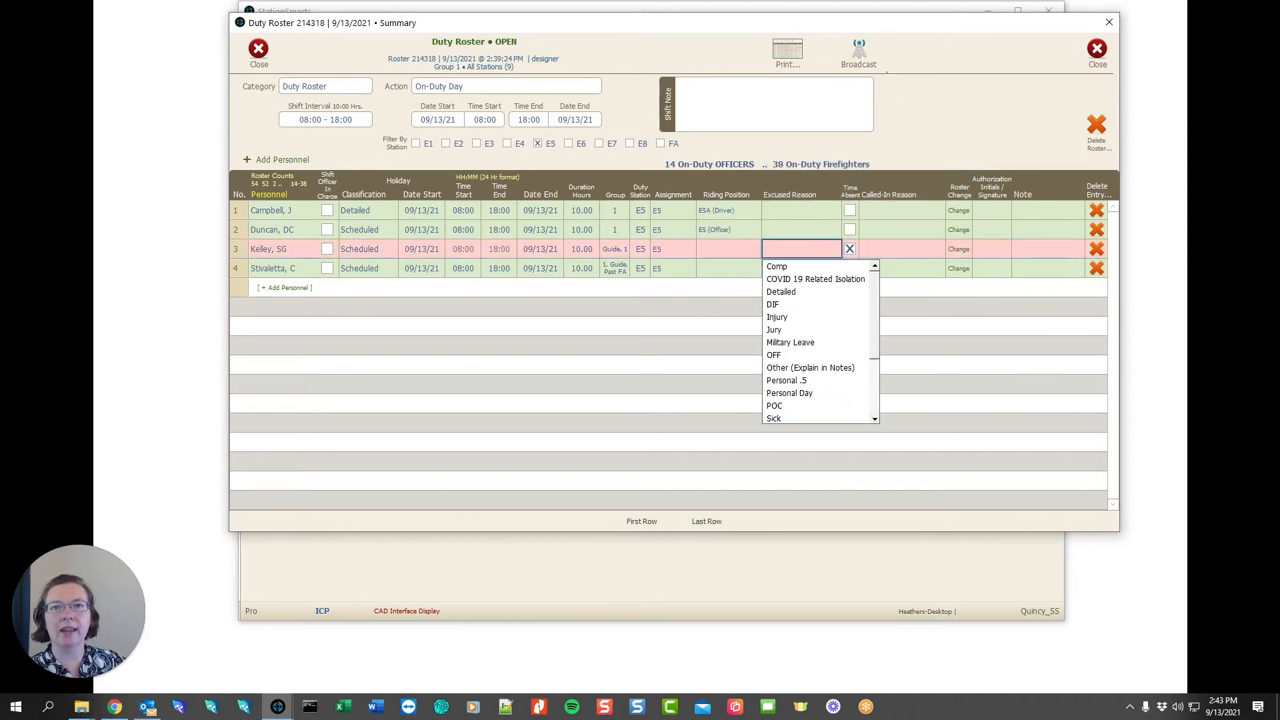
{"action": "left_click", "coordinate": [780, 317]}
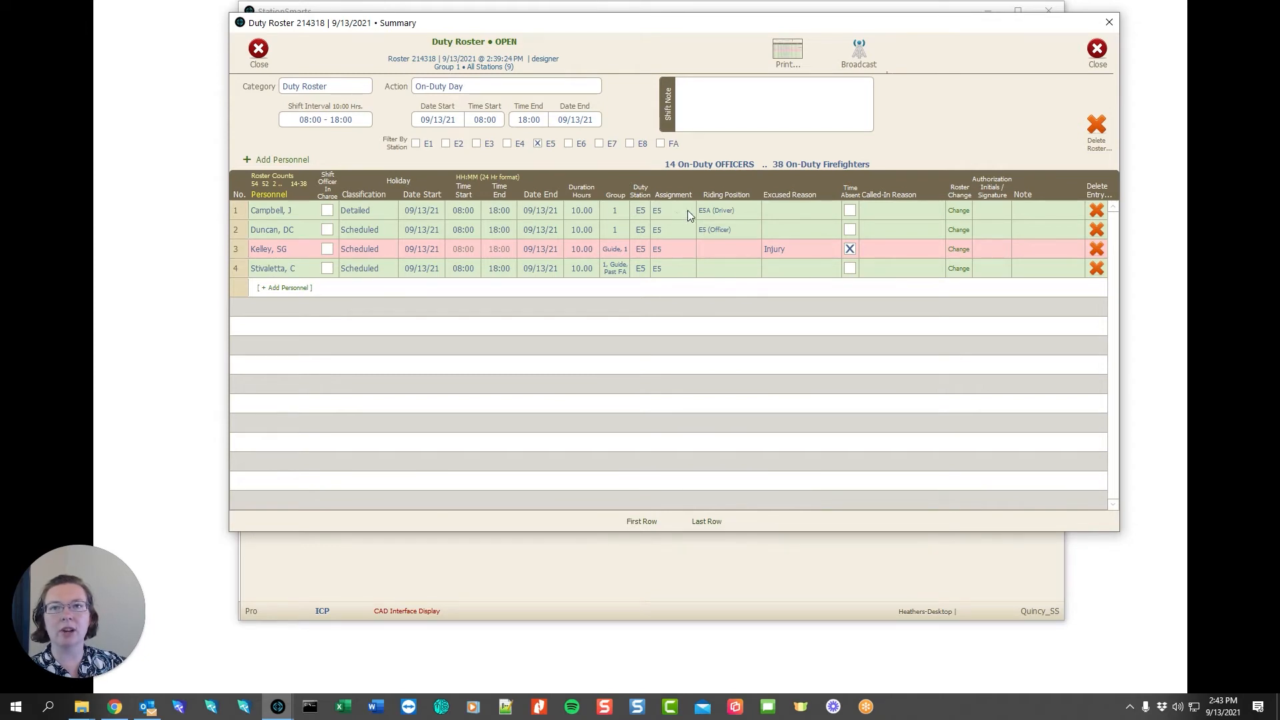
{"action": "left_click", "coordinate": [1031, 210]}
{"action": "type", "text": "co"}
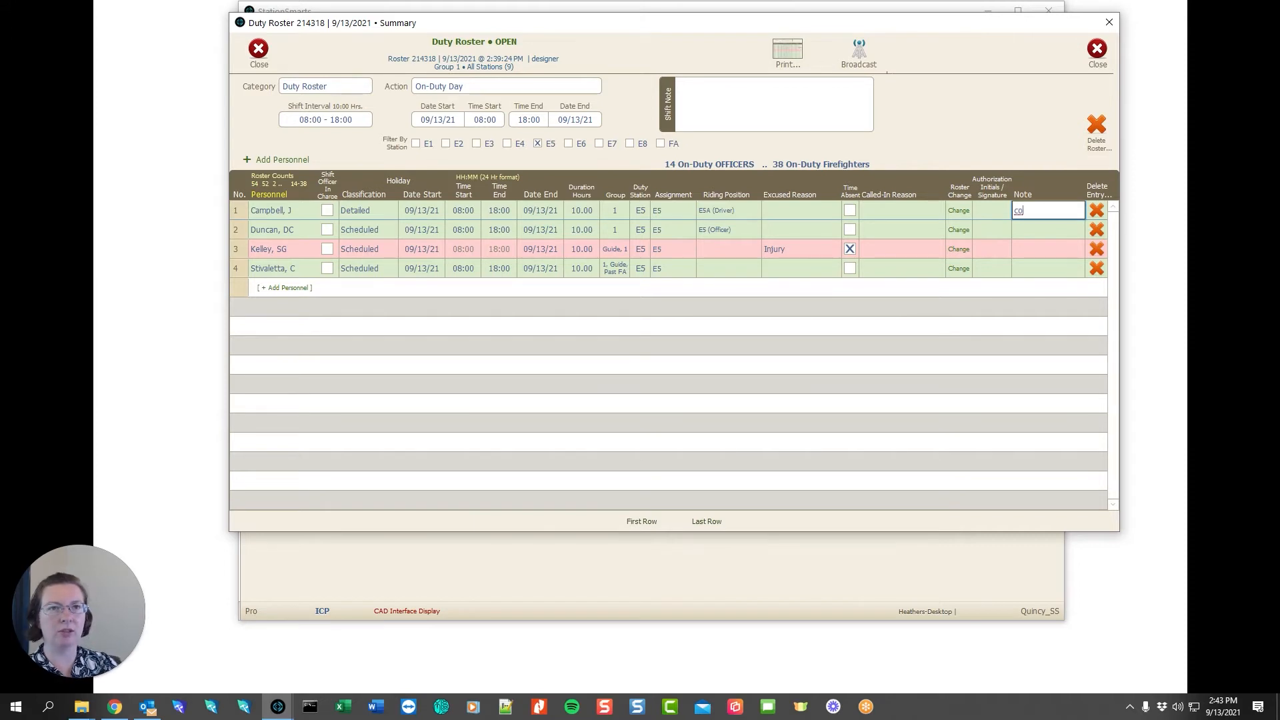
{"action": "type", "text": "vered for "}
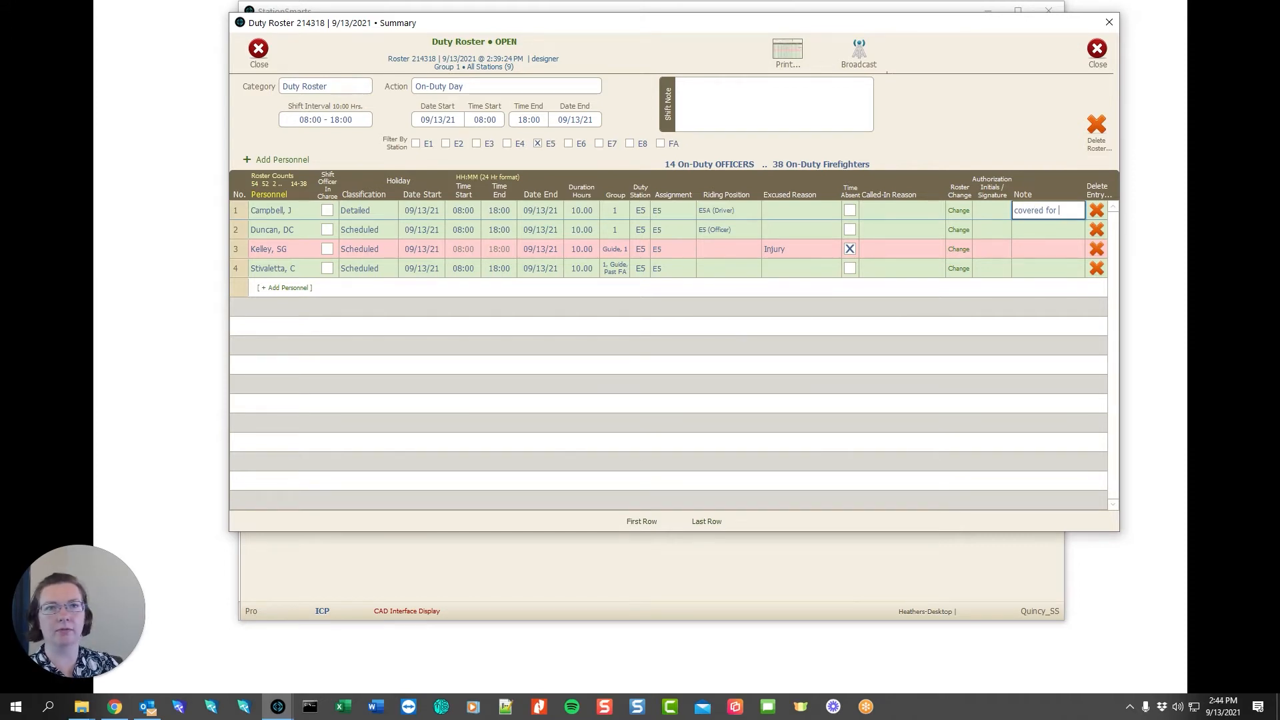
{"action": "type", "text": "Kelley"}
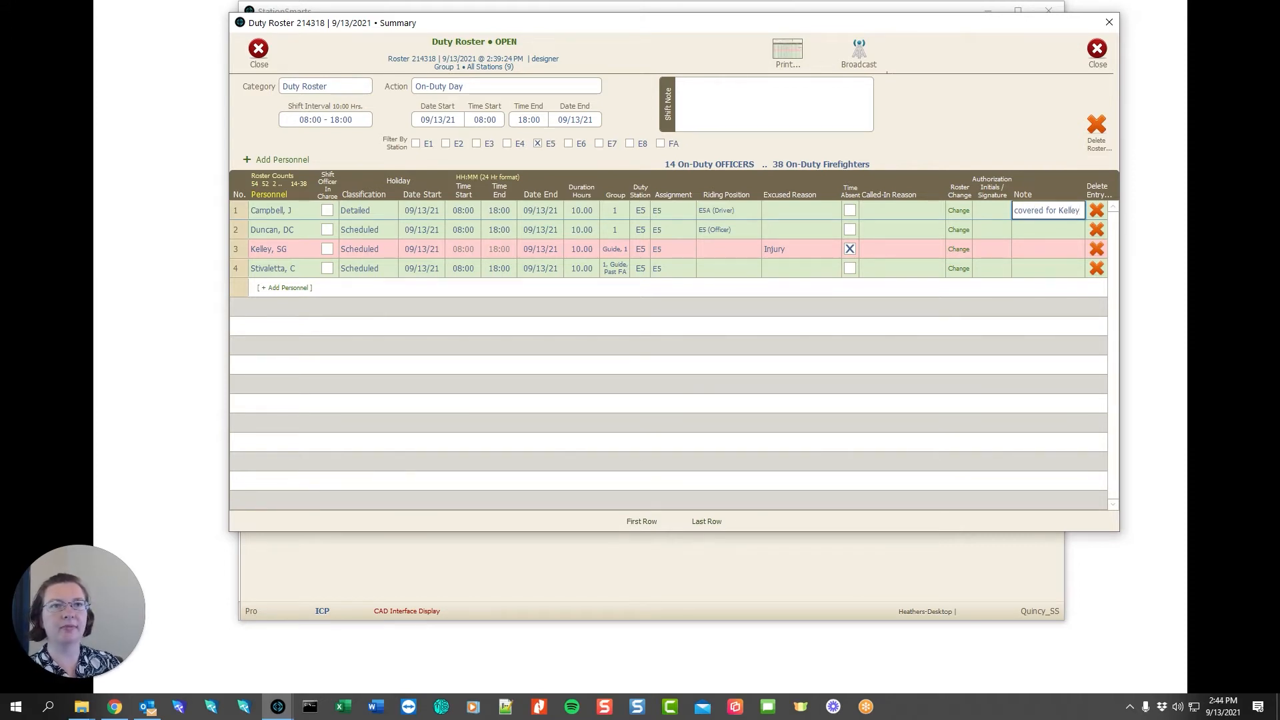
{"action": "left_click", "coordinate": [1023, 120]}
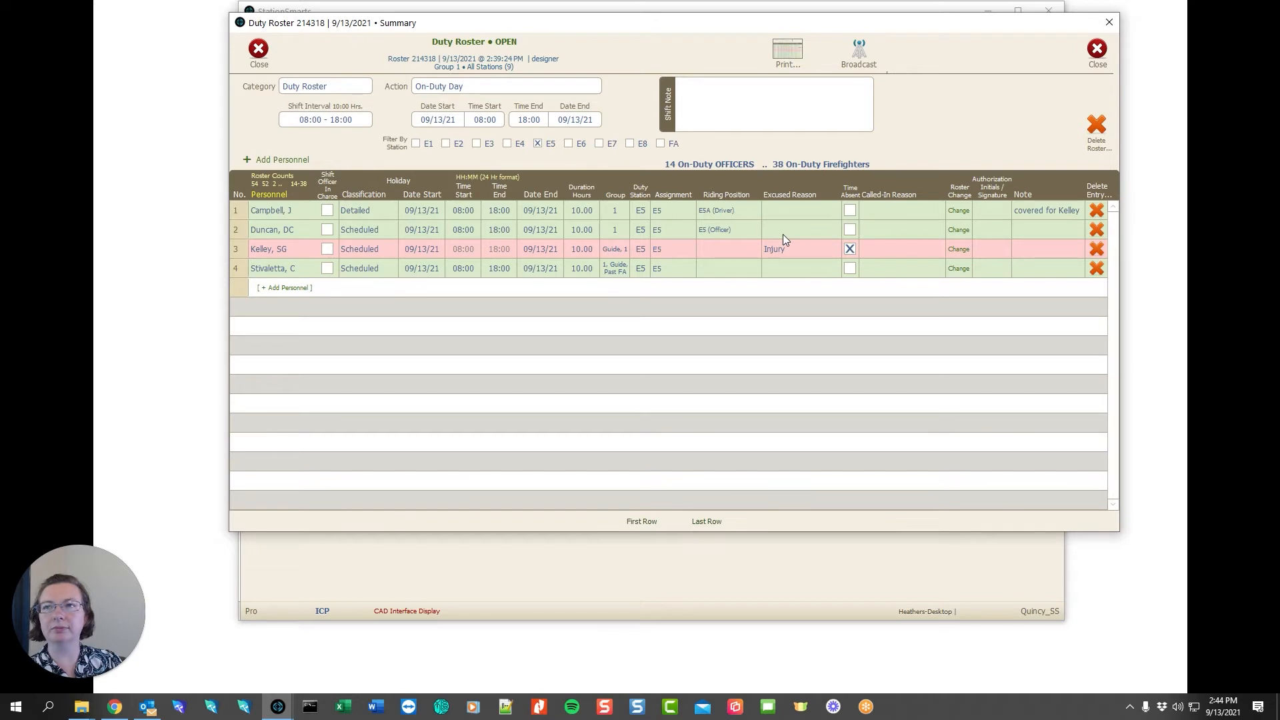
Enter the shift note "training 0800" and insert it into the Fire Station News
{"action": "left_click", "coordinate": [750, 96]}
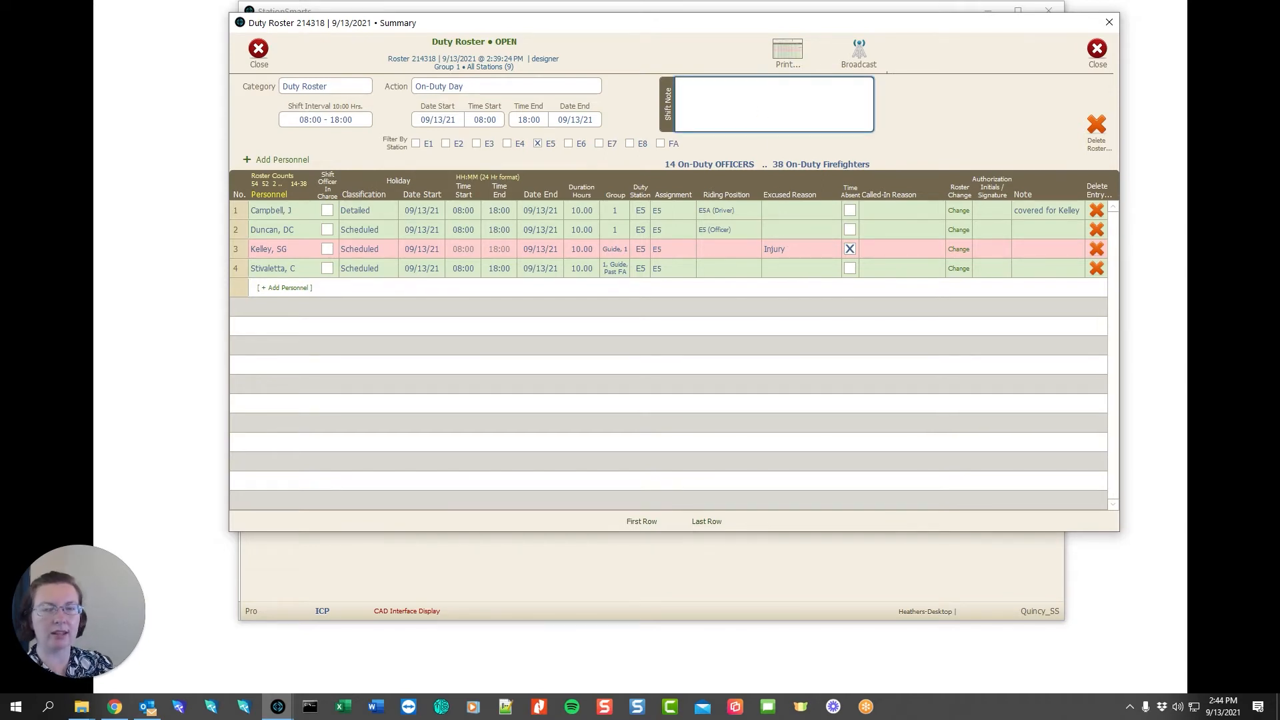
{"action": "type", "text": "training"}
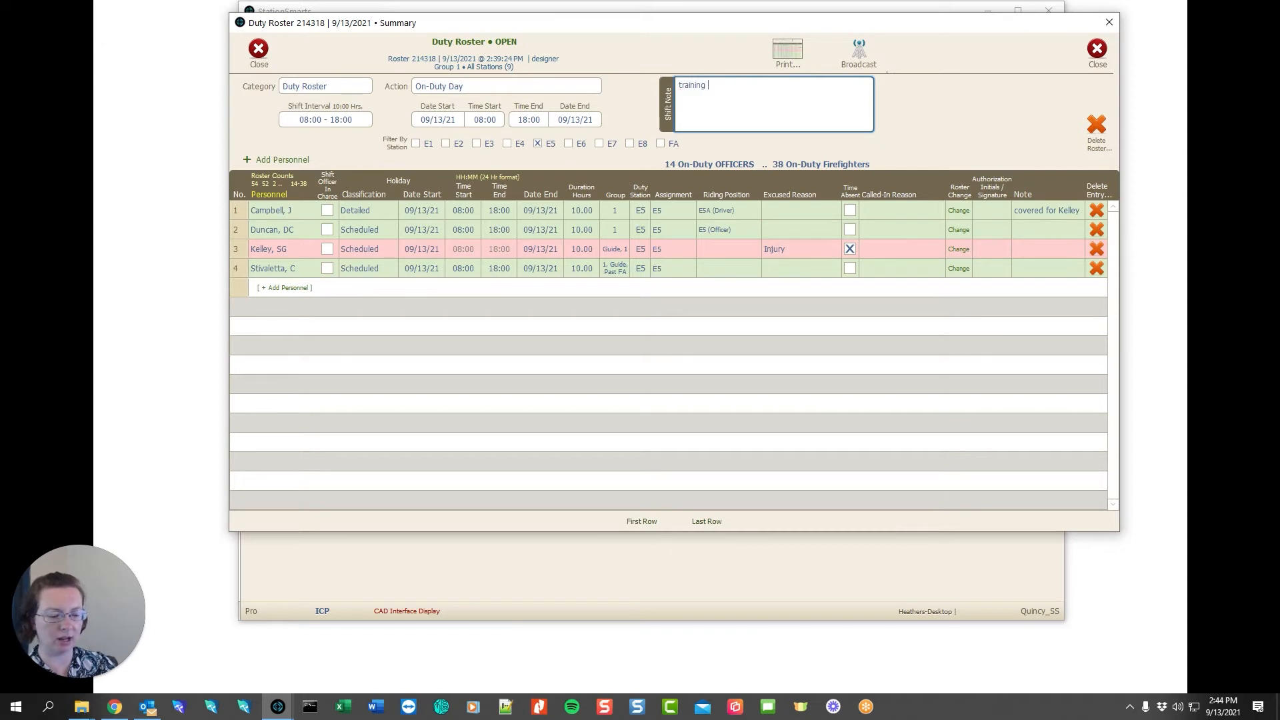
{"action": "type", "text": " 0800"}
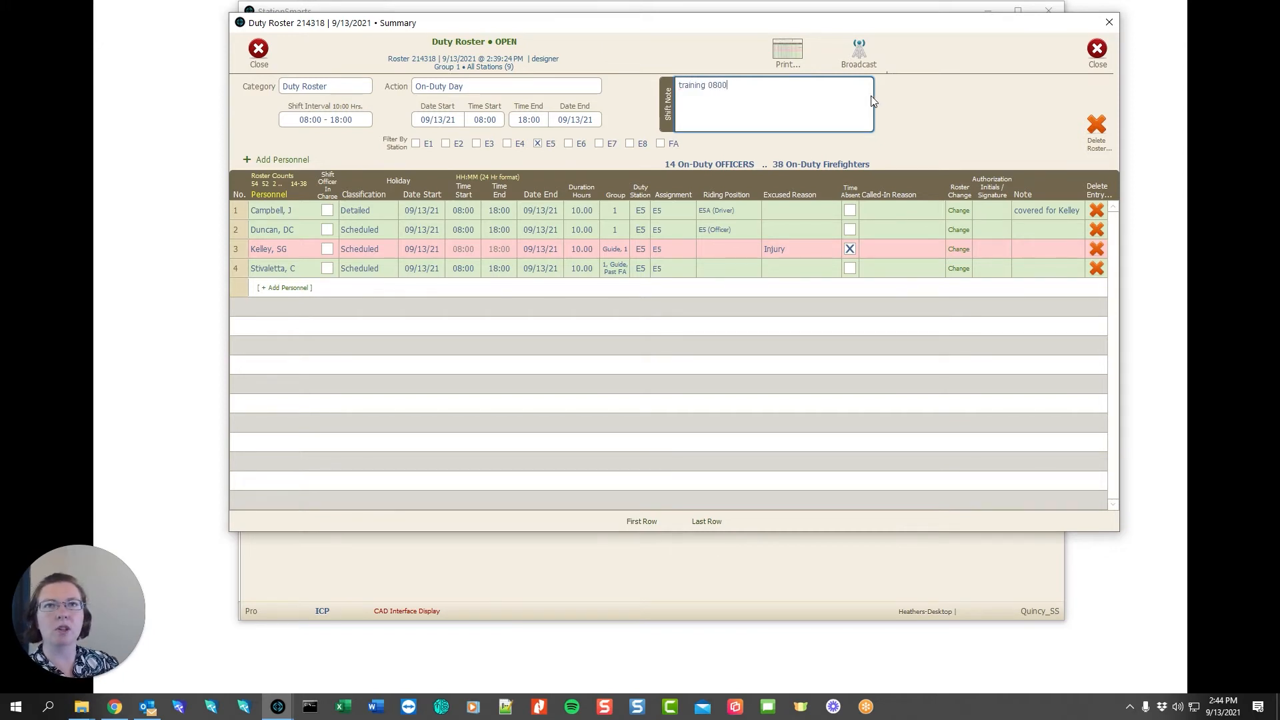
{"action": "left_click", "coordinate": [716, 50]}
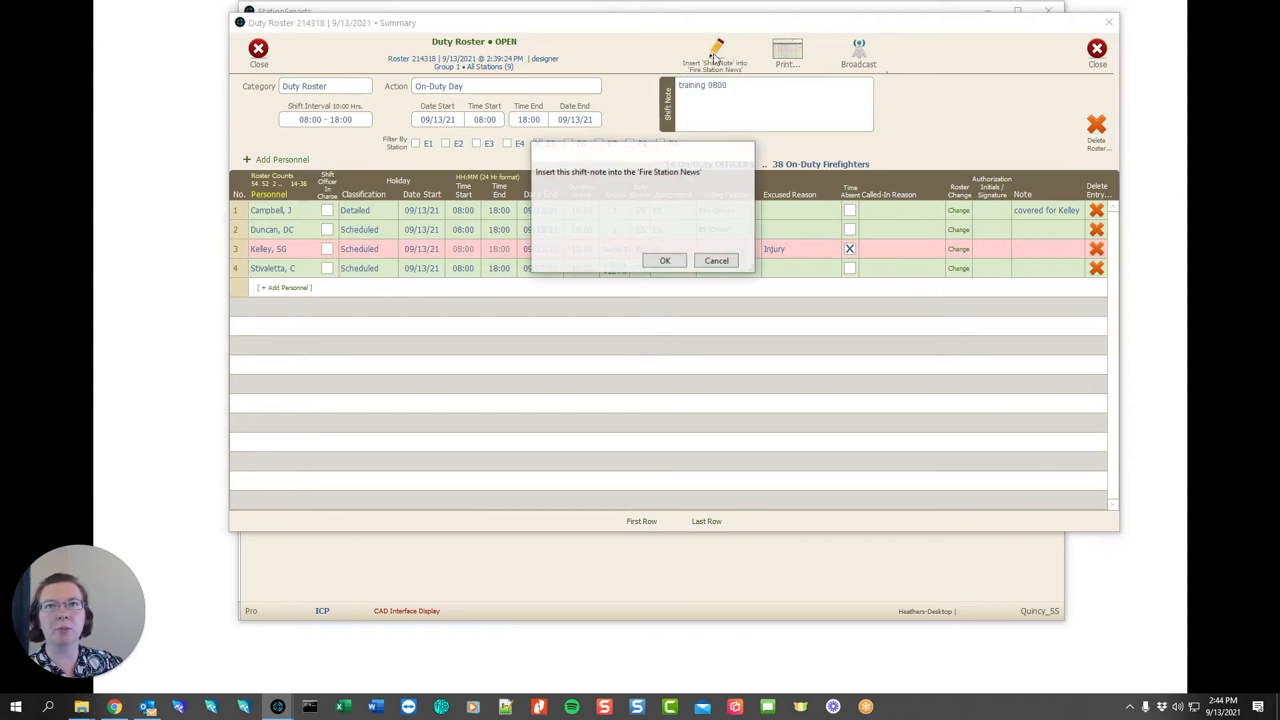
{"action": "left_click", "coordinate": [668, 262]}
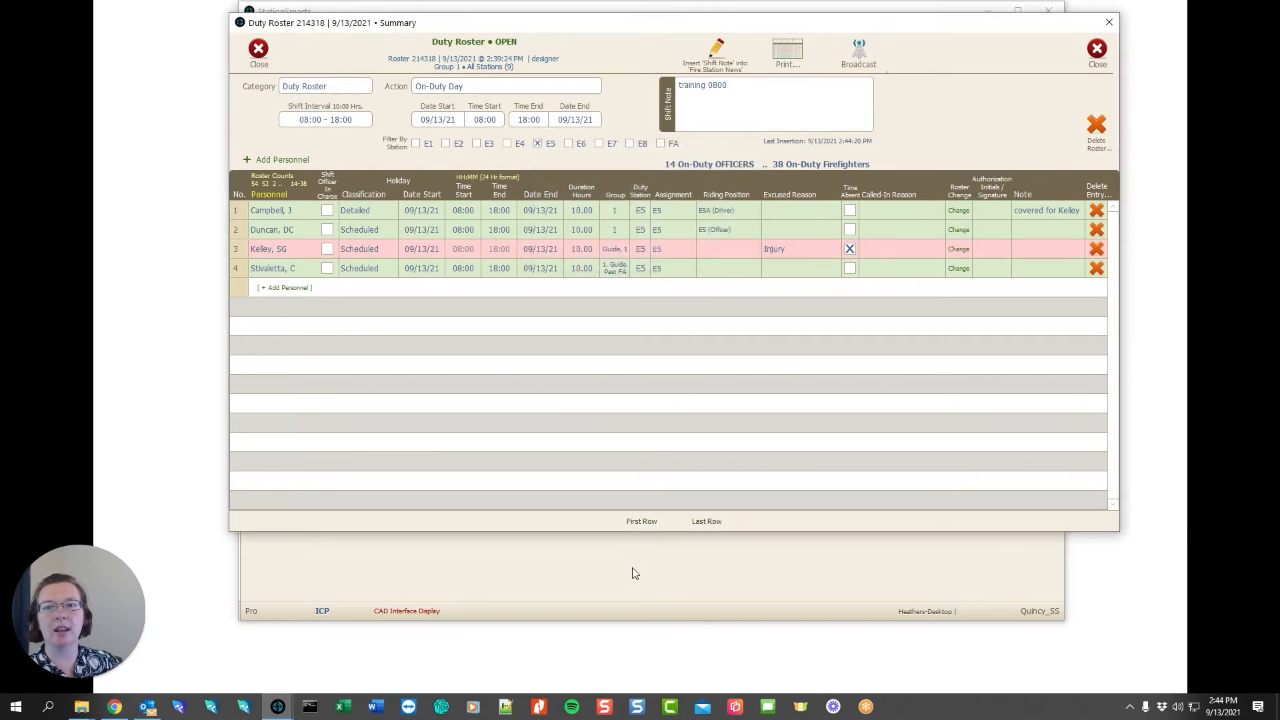
Set the "training 0800" entry in the main menu's Fire Station News to keep on top, and return to the duty roster
{"action": "left_click", "coordinate": [632, 566]}
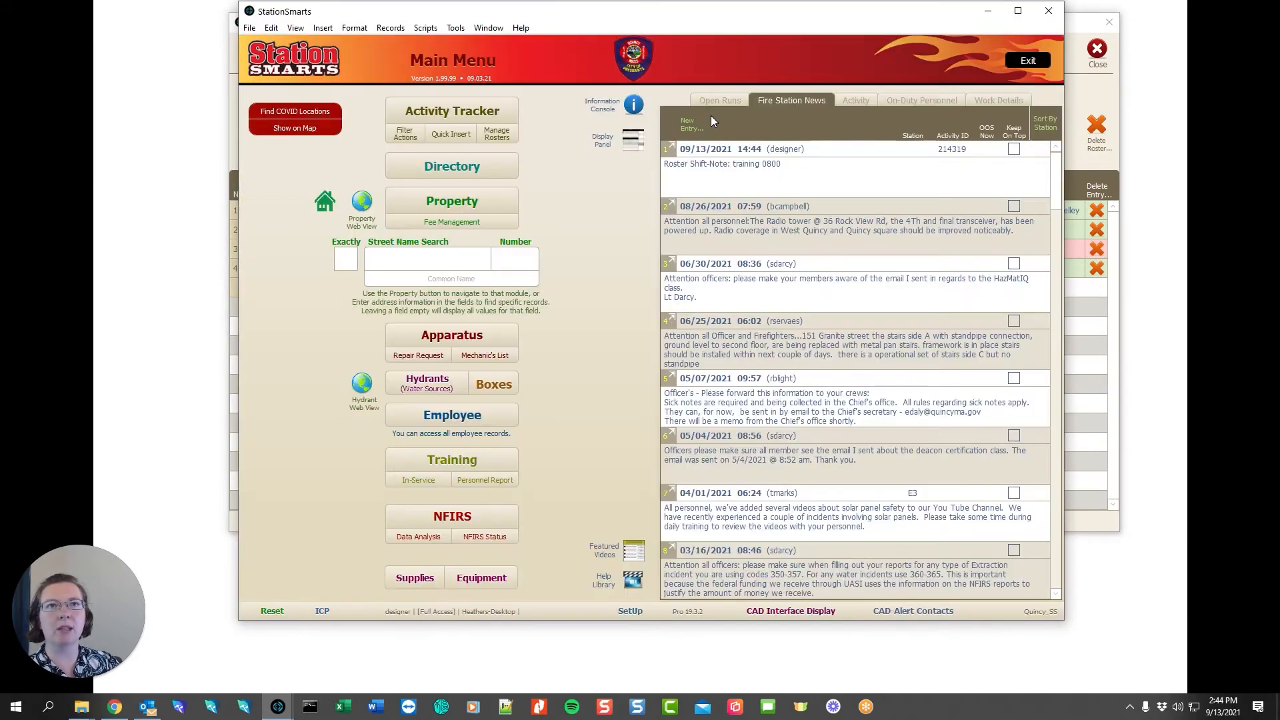
{"action": "left_click", "coordinate": [1013, 148]}
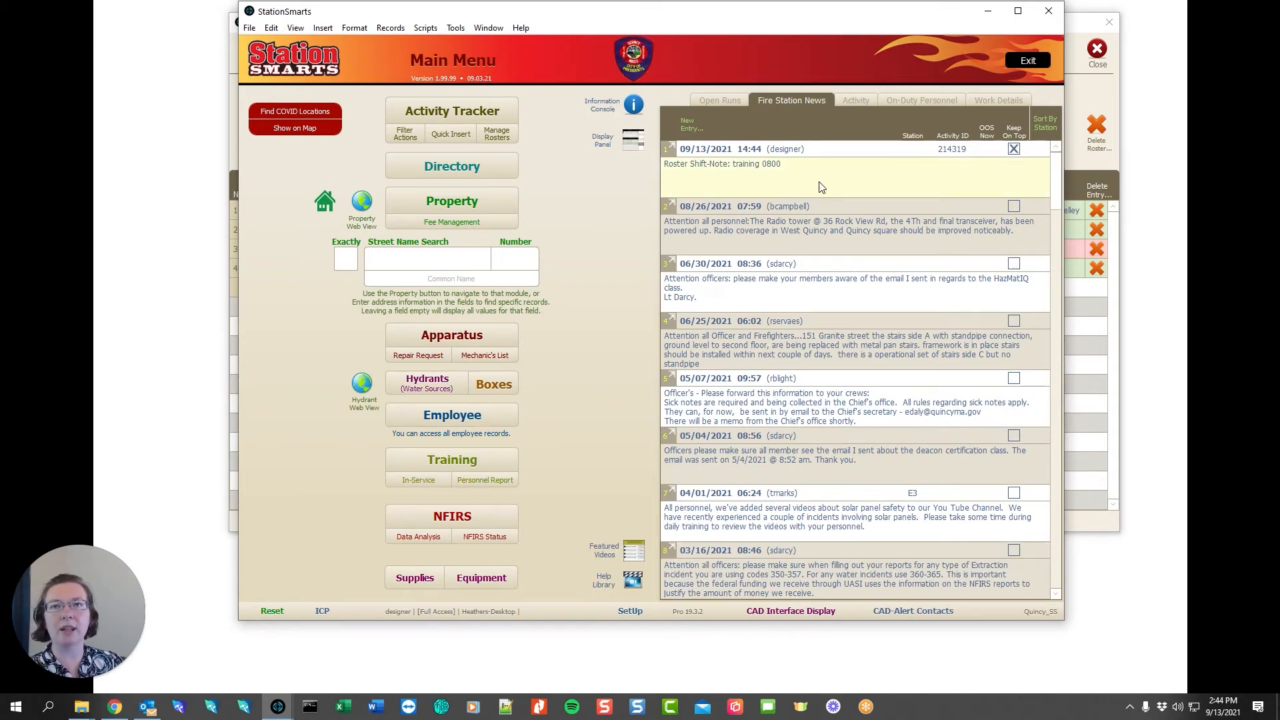
{"action": "left_click", "coordinate": [1090, 94]}
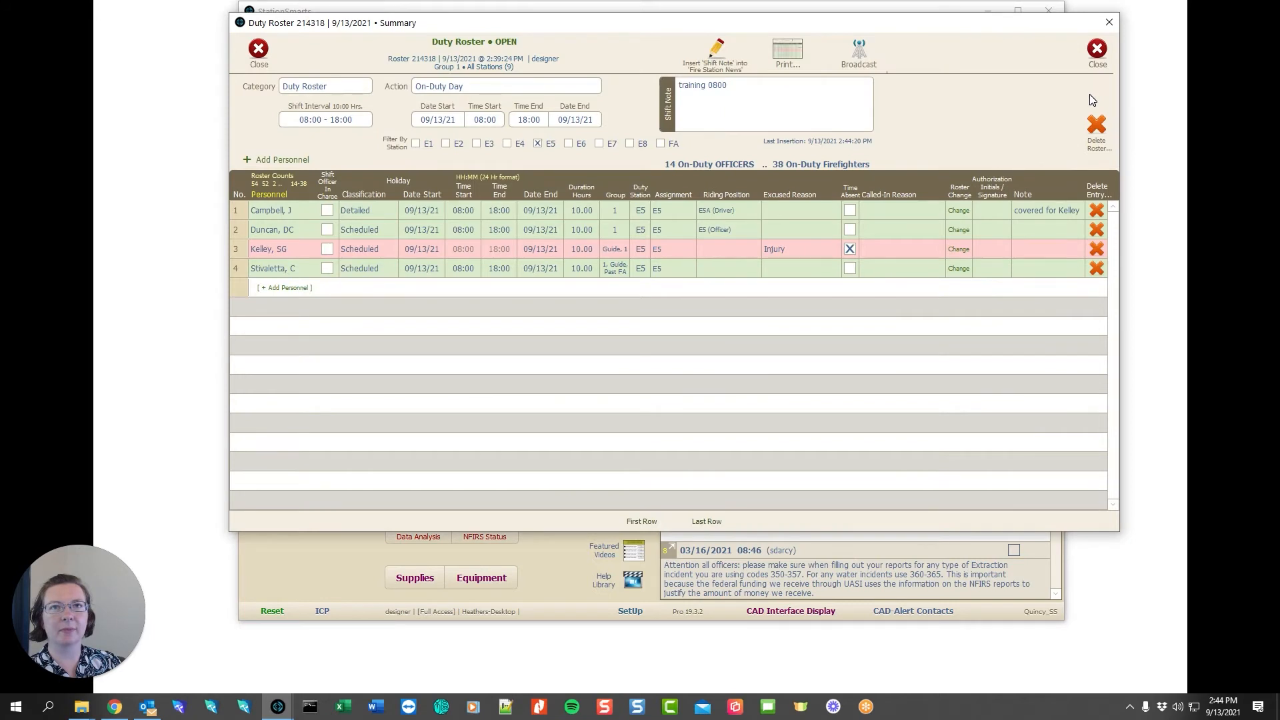
Generate the All Roster Information Report for the duty roster, look over its print preview, and close the preview
{"action": "left_click", "coordinate": [787, 52]}
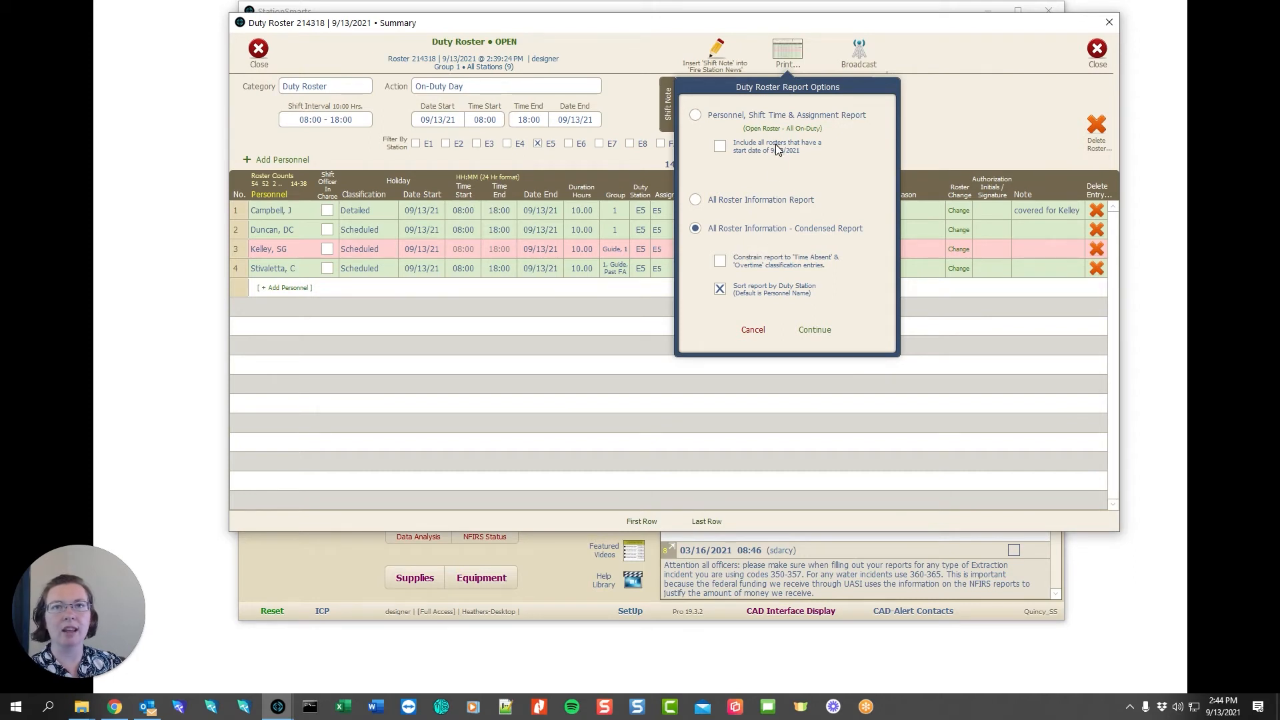
{"action": "left_click", "coordinate": [695, 199]}
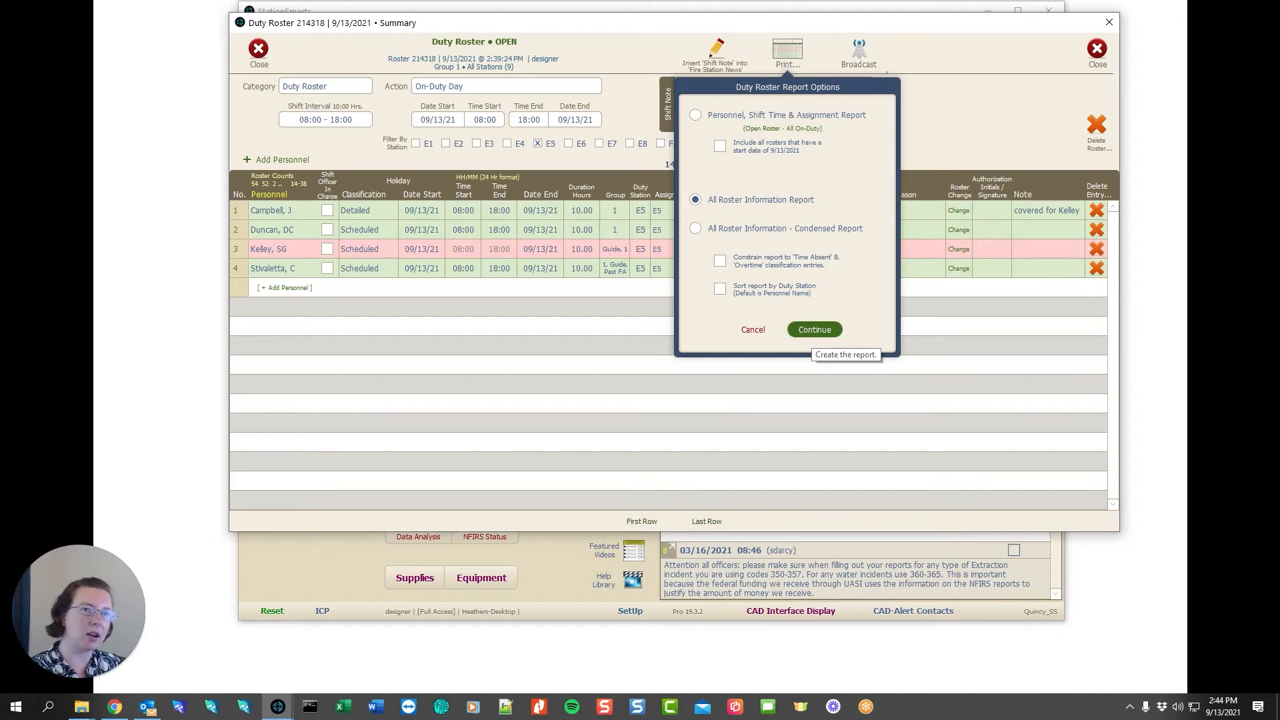
{"action": "left_click", "coordinate": [813, 331]}
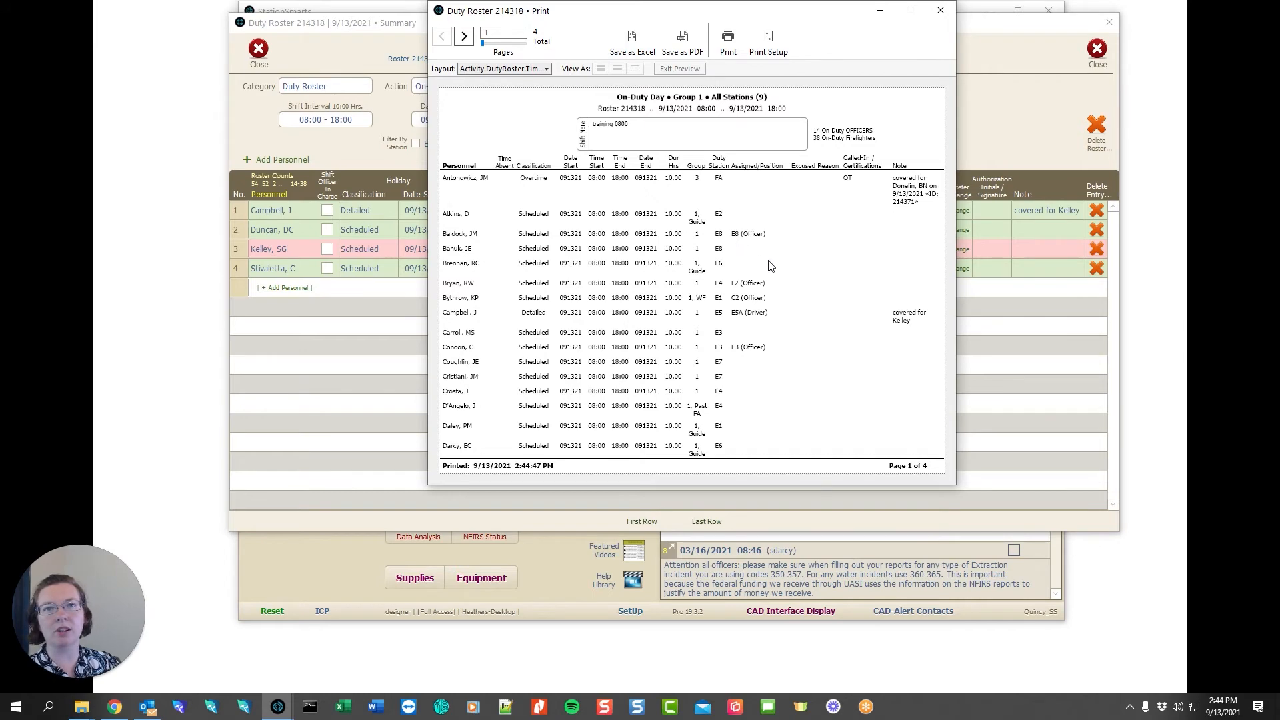
{"action": "left_click", "coordinate": [940, 14]}
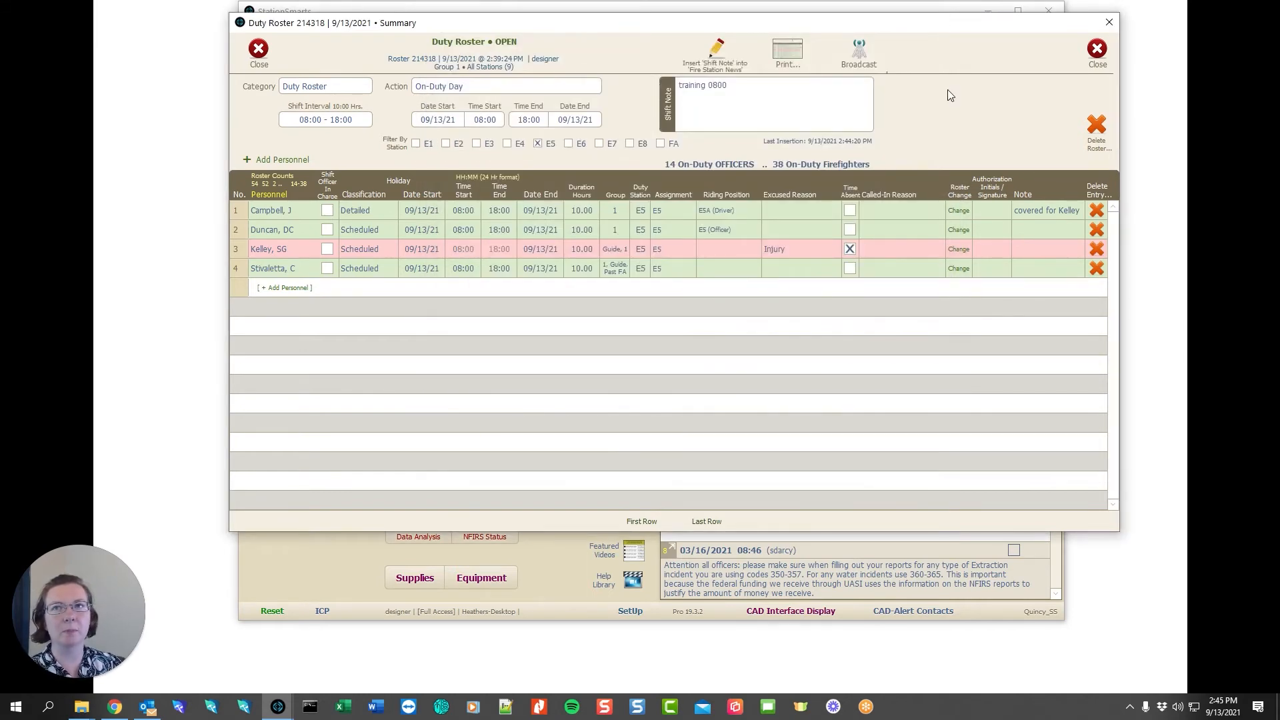
Close the duty roster and look through the On-Duty Personnel list on the main menu
{"action": "left_click", "coordinate": [1097, 50]}
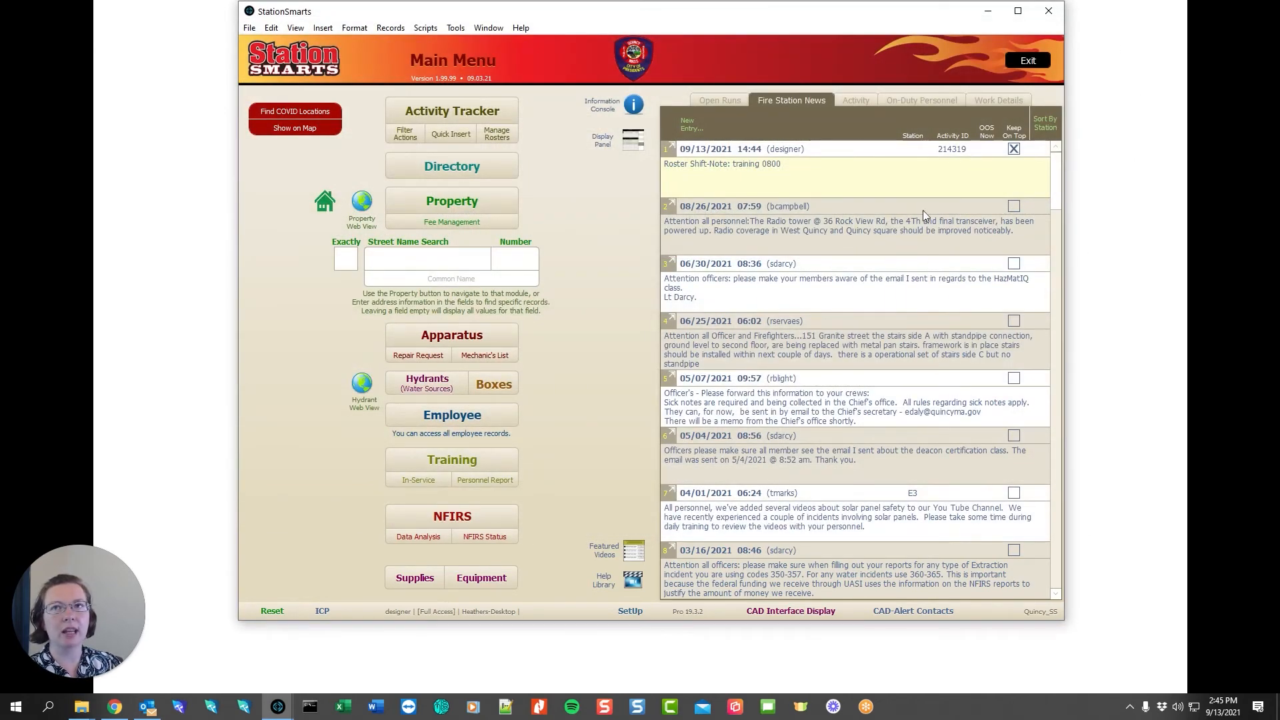
{"action": "left_click", "coordinate": [906, 106]}
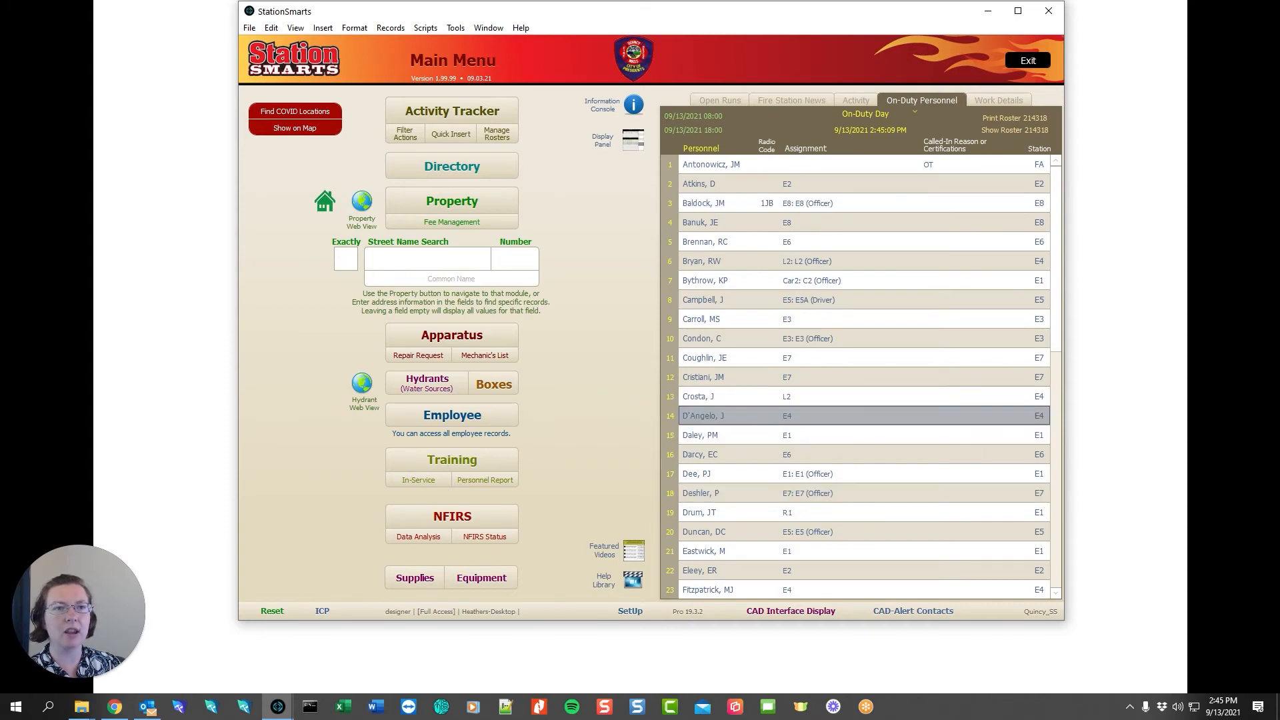
{"action": "scroll", "coordinate": [859, 377], "scroll_direction": "down", "scroll_amount": 3}
{"action": "scroll", "coordinate": [860, 338], "scroll_direction": "up", "scroll_amount": 3}
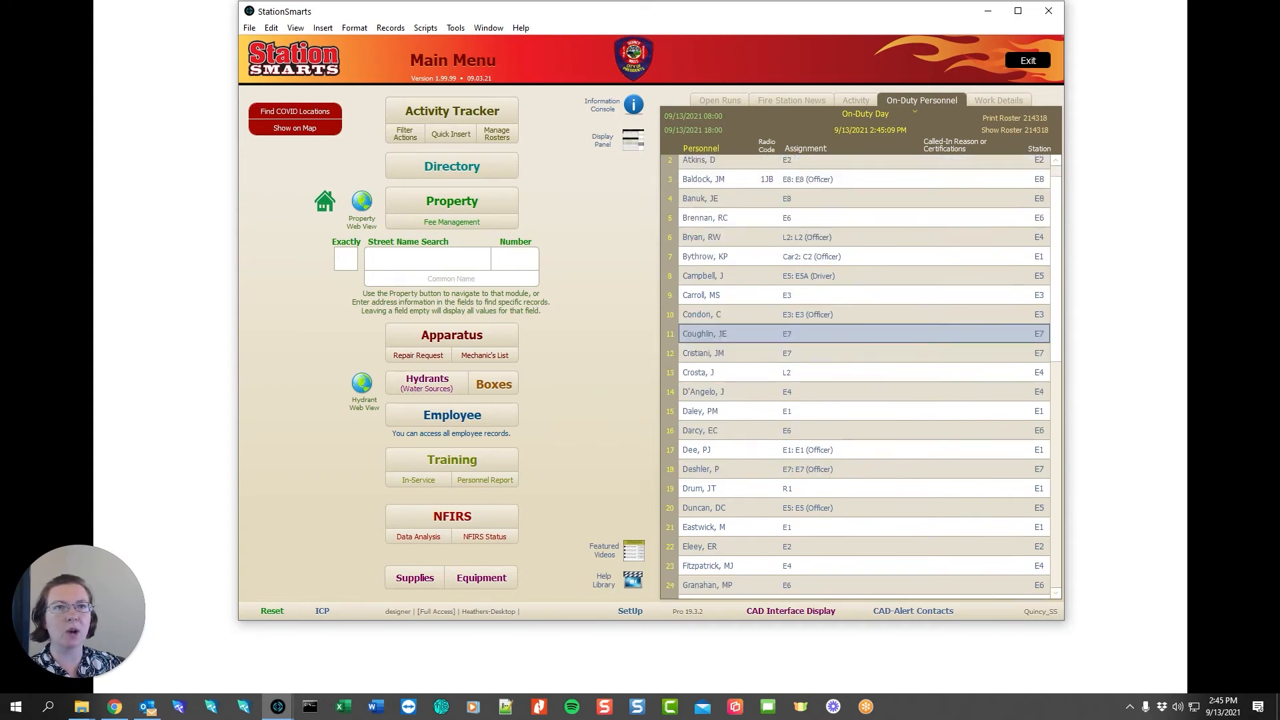
Reopen the current duty roster from the on-duty personnel list and filter it to station E2 only
{"action": "left_click", "coordinate": [1014, 130]}
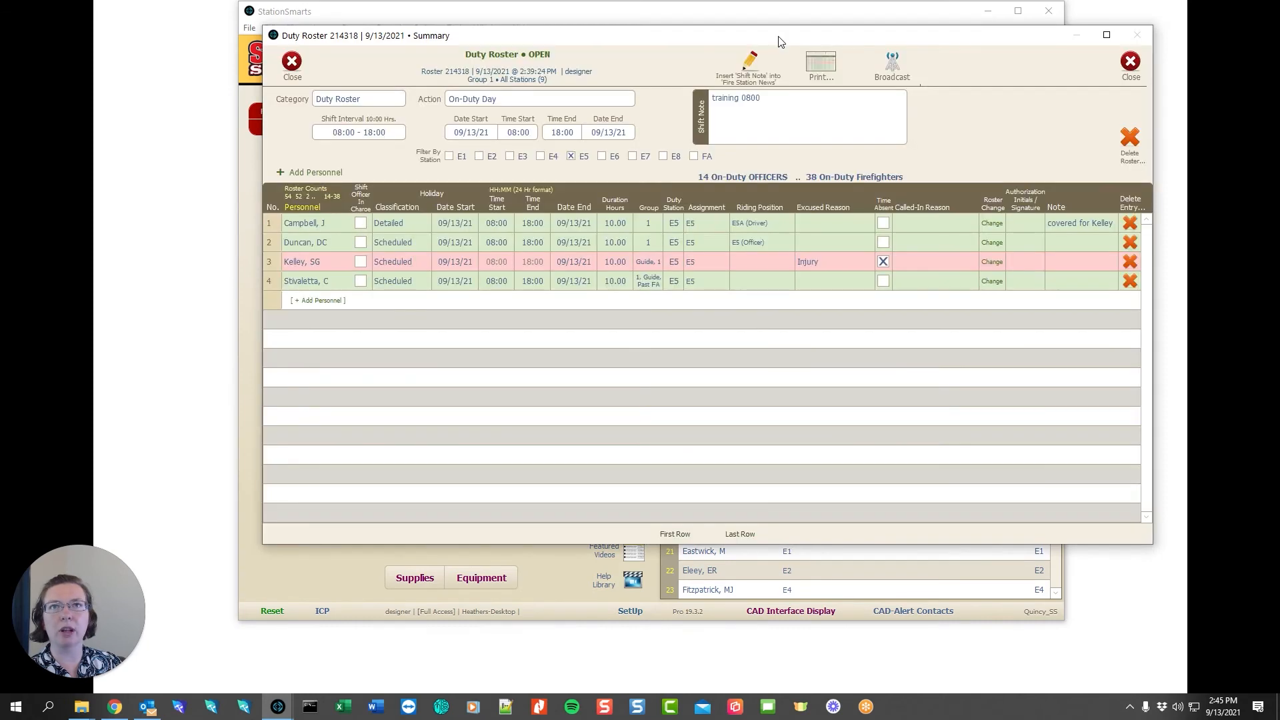
{"action": "left_click_drag", "start_coordinate": [781, 41], "coordinate": [768, 54]}
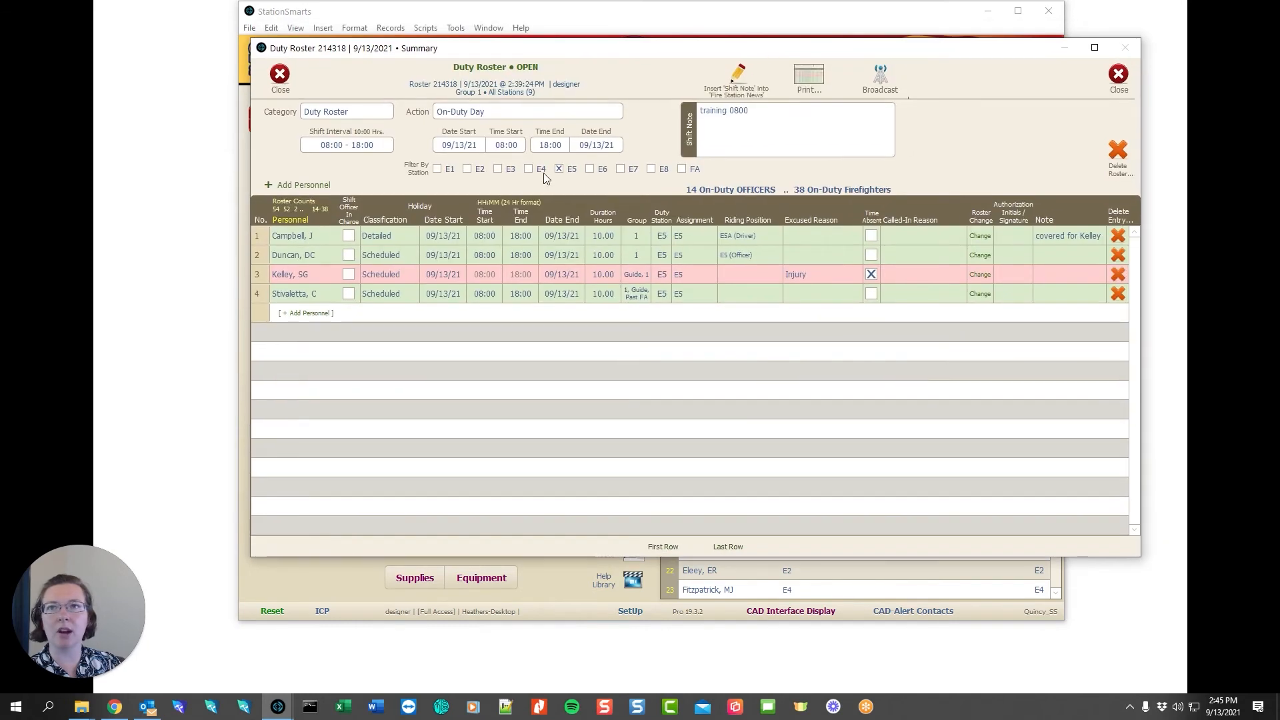
{"action": "left_click", "coordinate": [467, 169]}
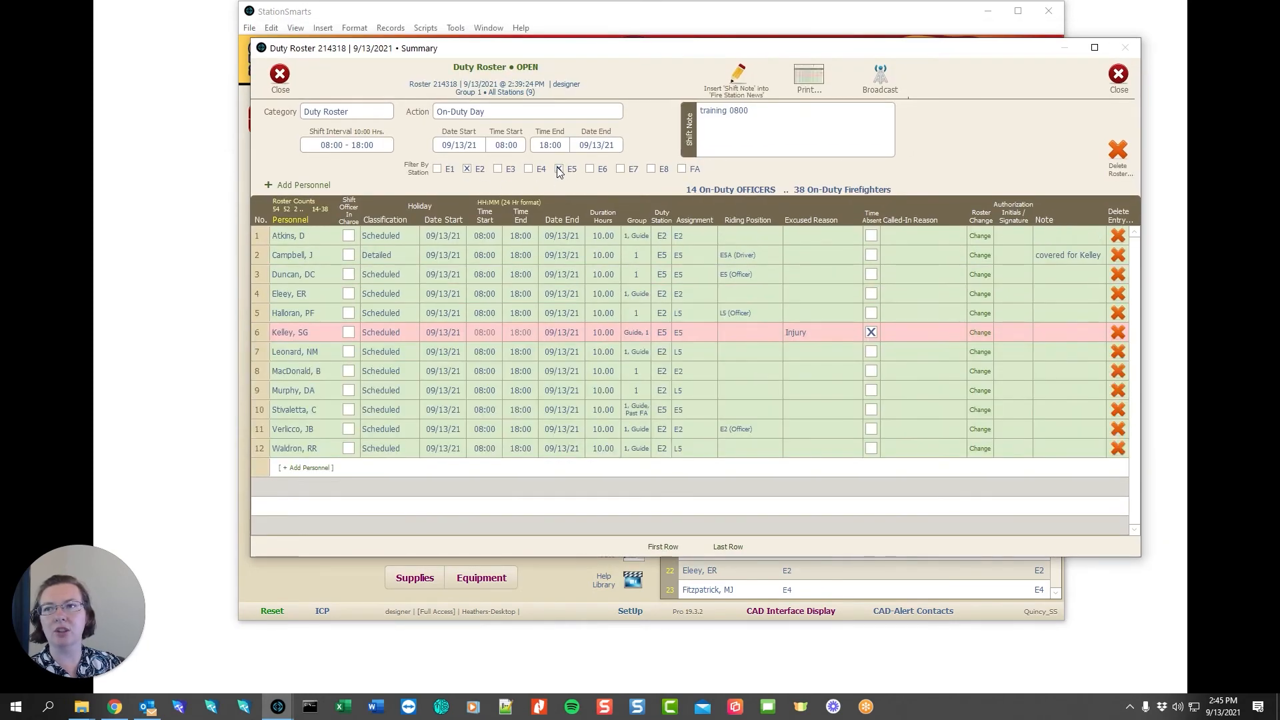
{"action": "left_click", "coordinate": [559, 168]}
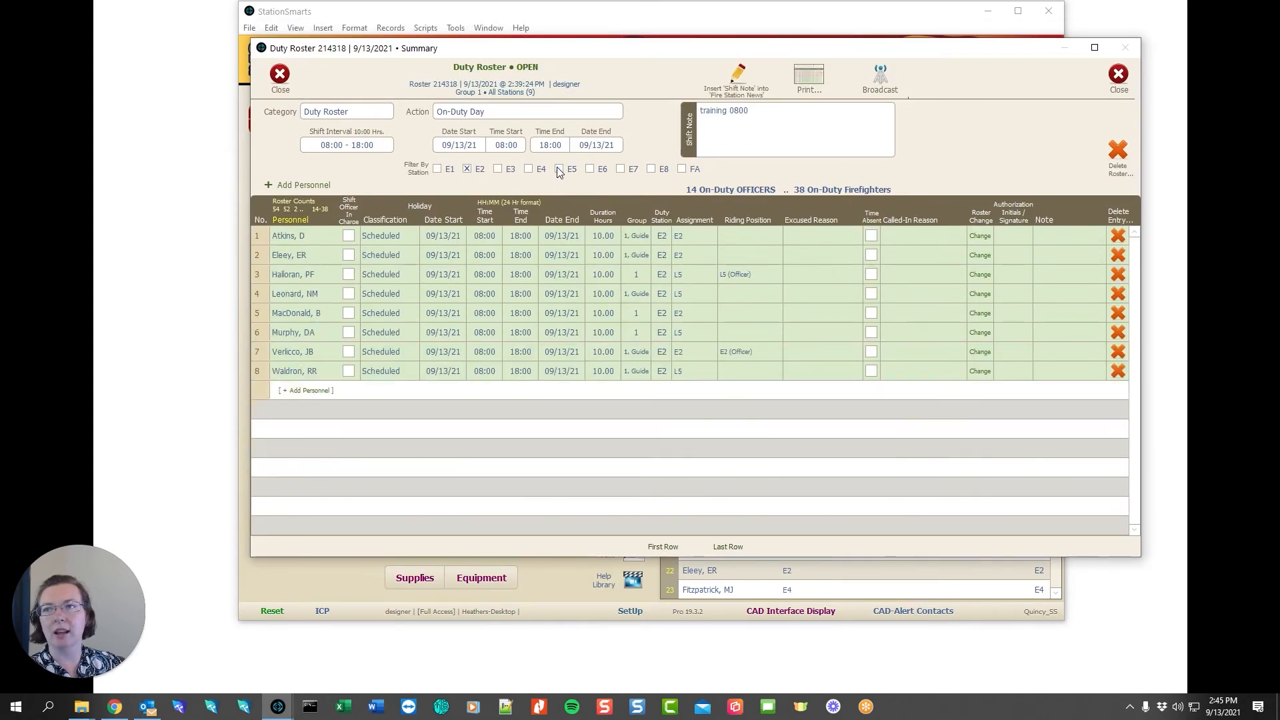
Mark the row 4 firefighter at station E2 absent with excused reason Comp, and close the duty roster
{"action": "left_click", "coordinate": [869, 293]}
{"action": "left_click", "coordinate": [834, 294]}
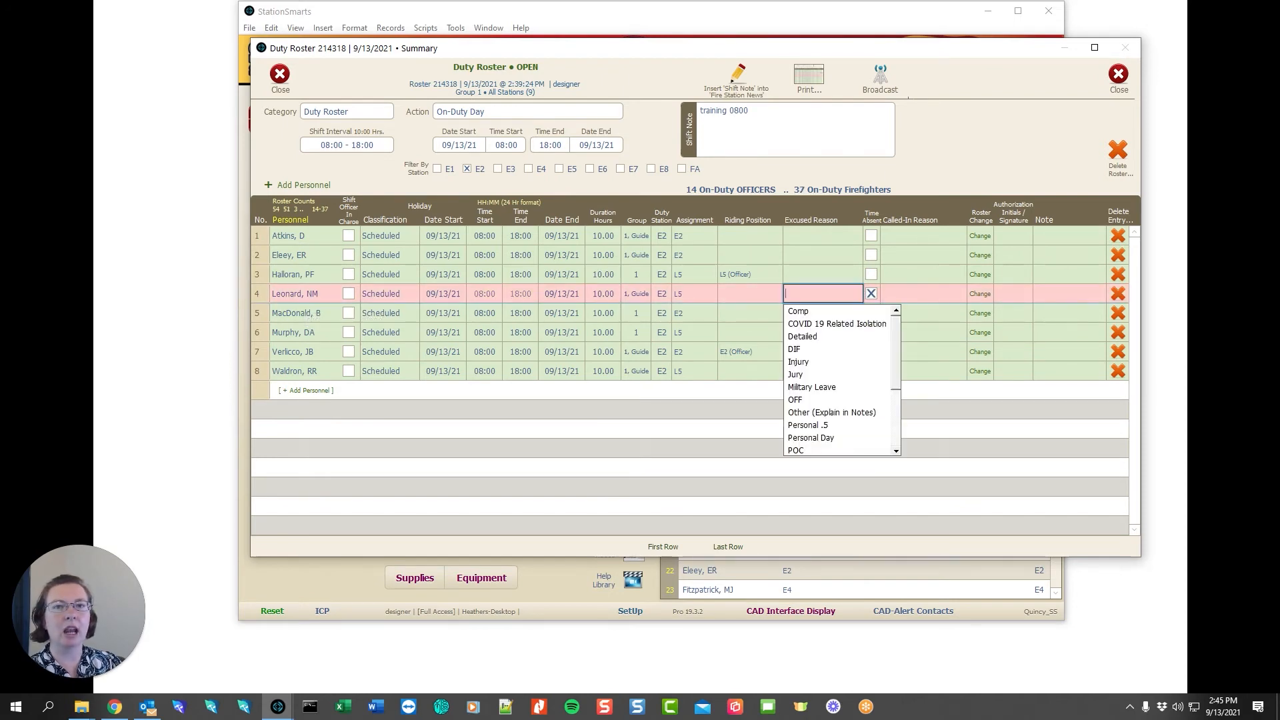
{"action": "left_click", "coordinate": [804, 311]}
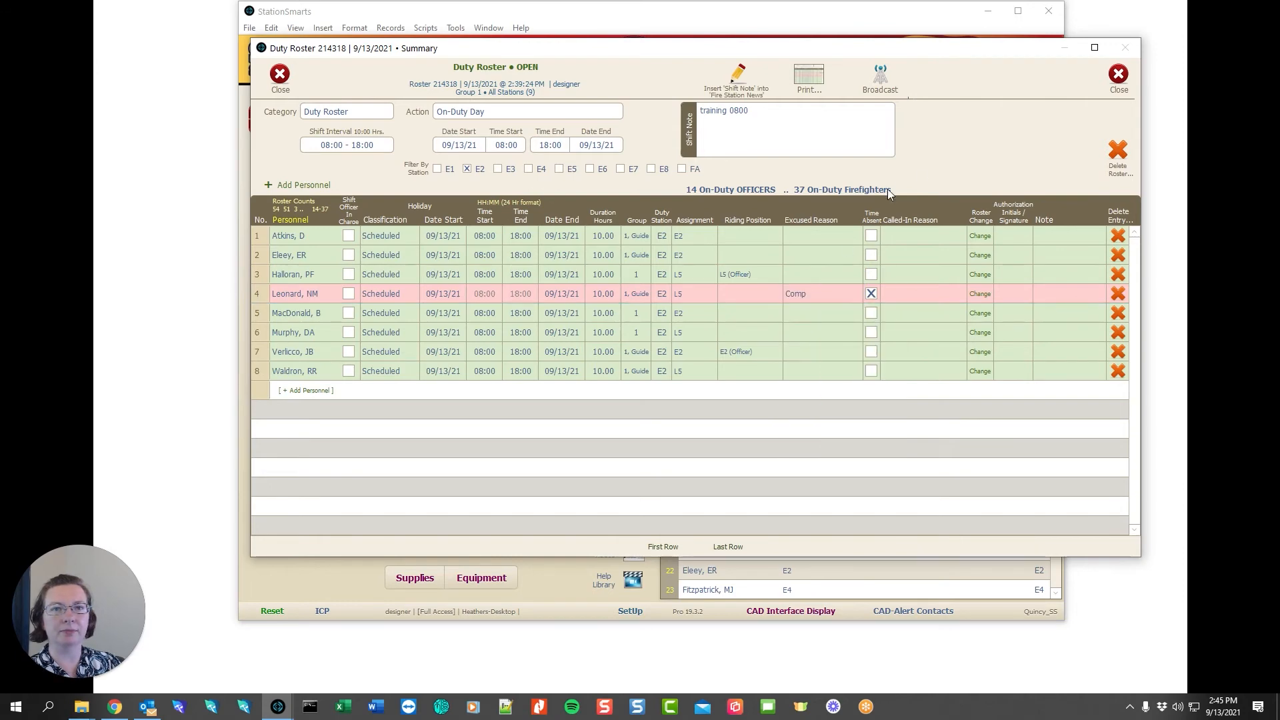
{"action": "left_click", "coordinate": [1118, 75]}
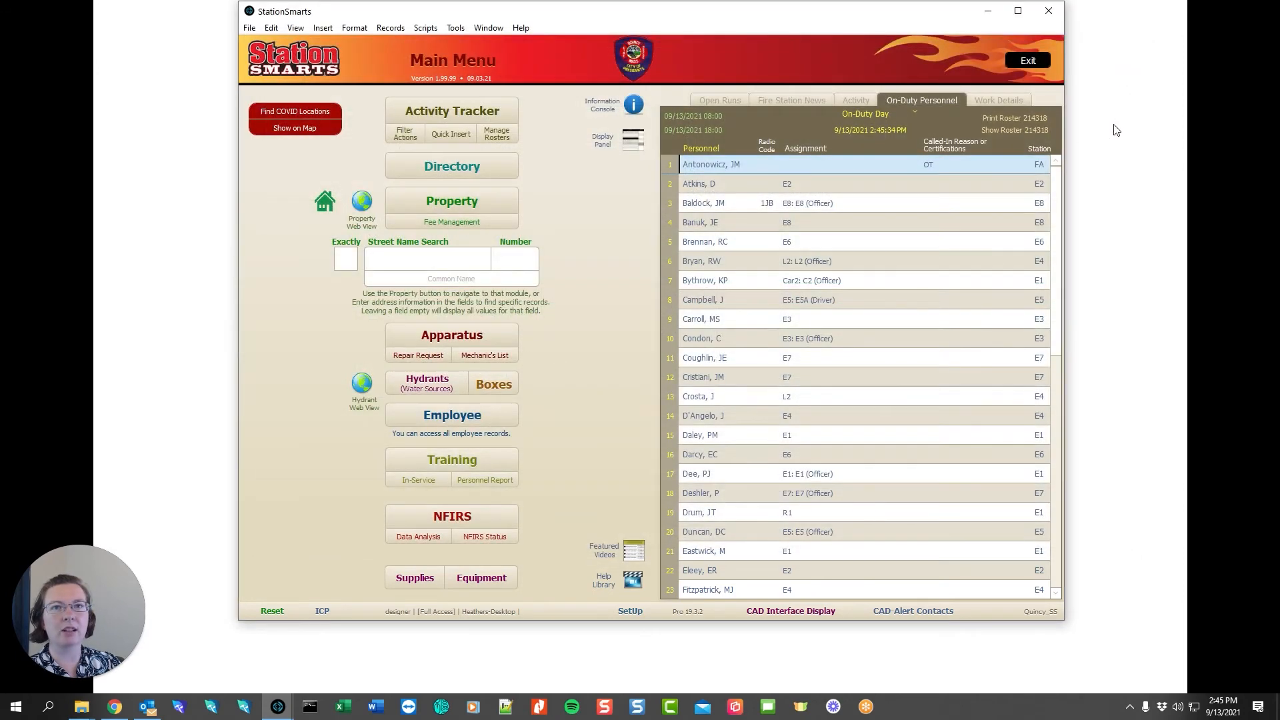
Sort the On-Duty Personnel list by station and look through the sorted entries
{"action": "left_click", "coordinate": [1038, 148]}
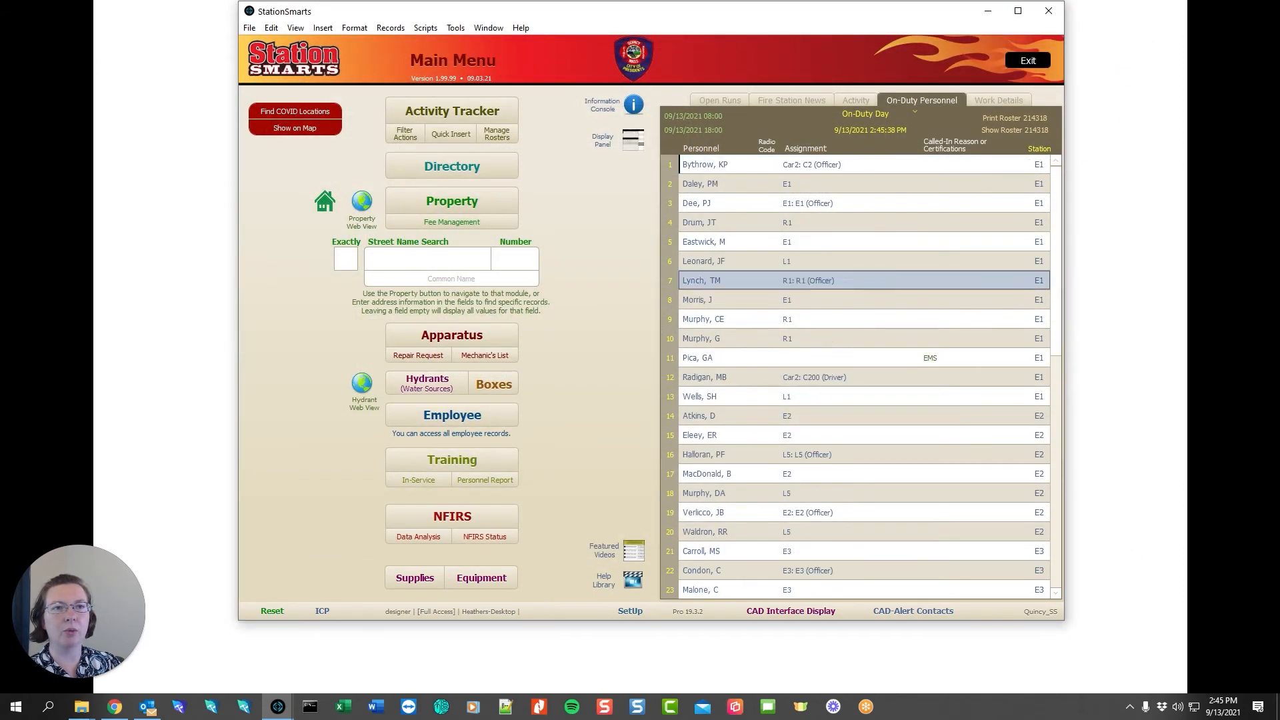
{"action": "scroll", "coordinate": [860, 338], "scroll_direction": "down", "scroll_amount": 3}
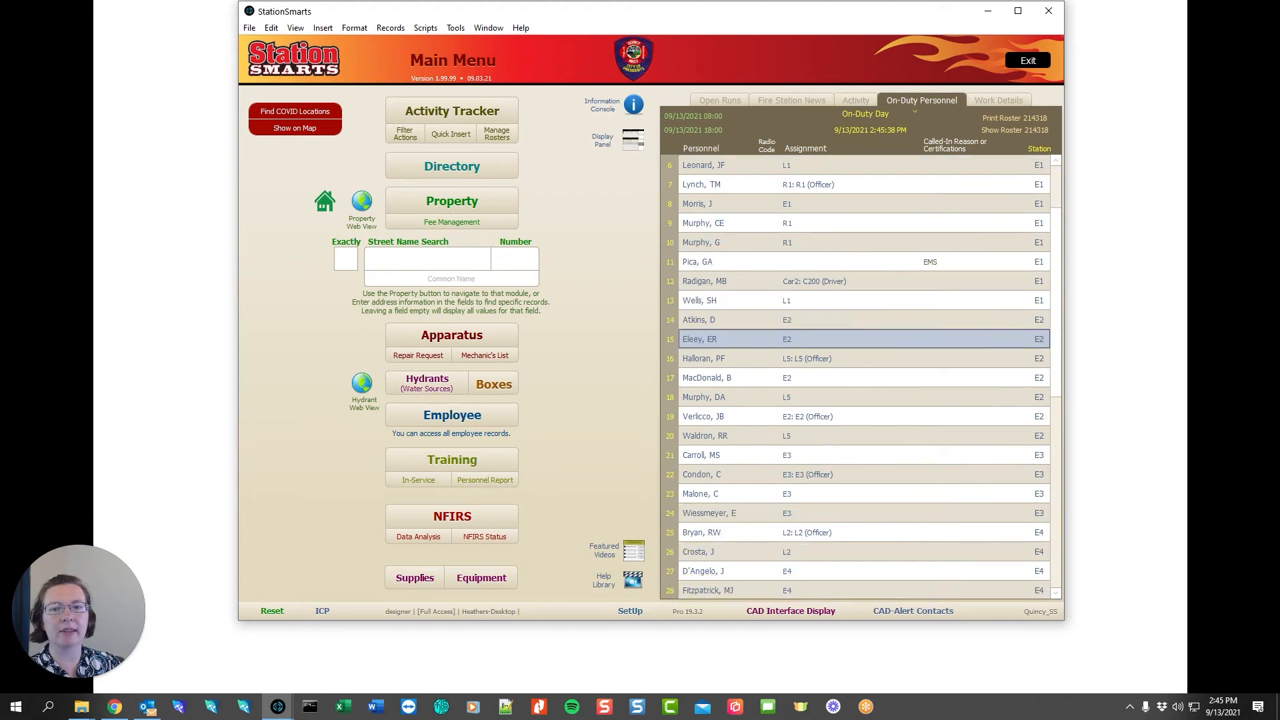
{"action": "scroll", "coordinate": [860, 261], "scroll_direction": "up", "scroll_amount": 3}
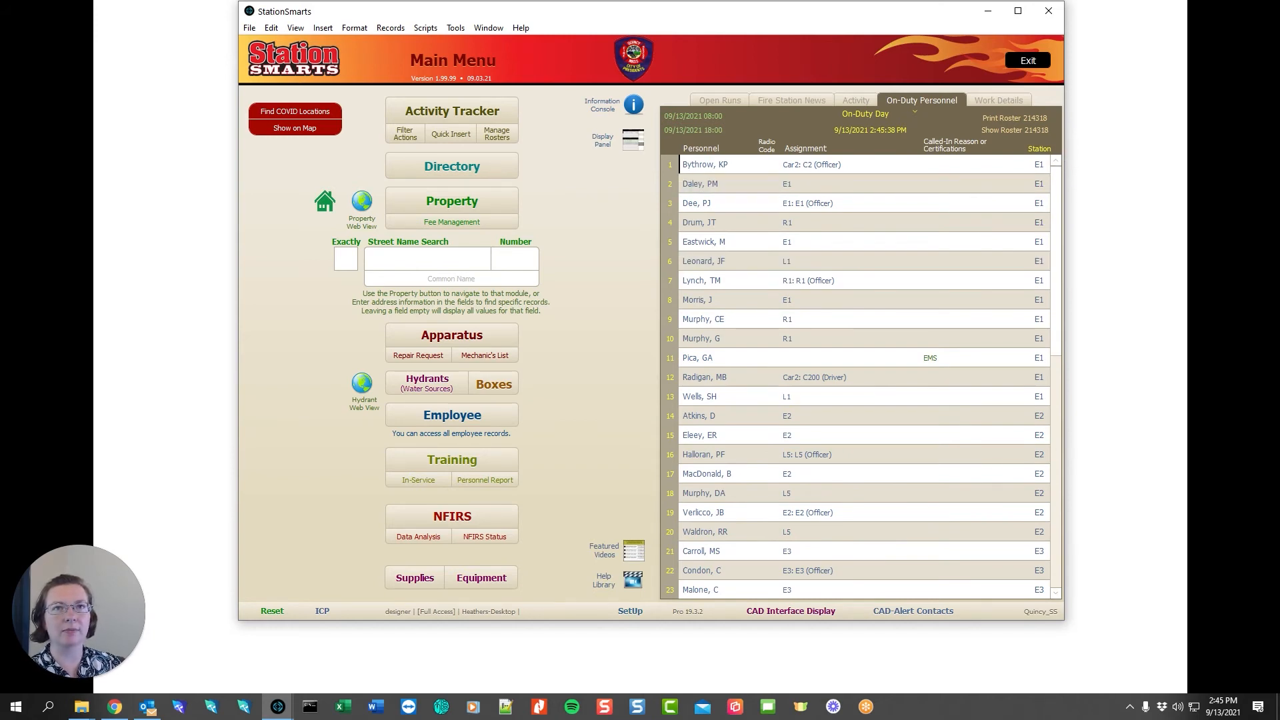
View the On-Duty Night roster in the personnel list, and return the list to On-Duty Day
{"action": "left_click", "coordinate": [890, 110]}
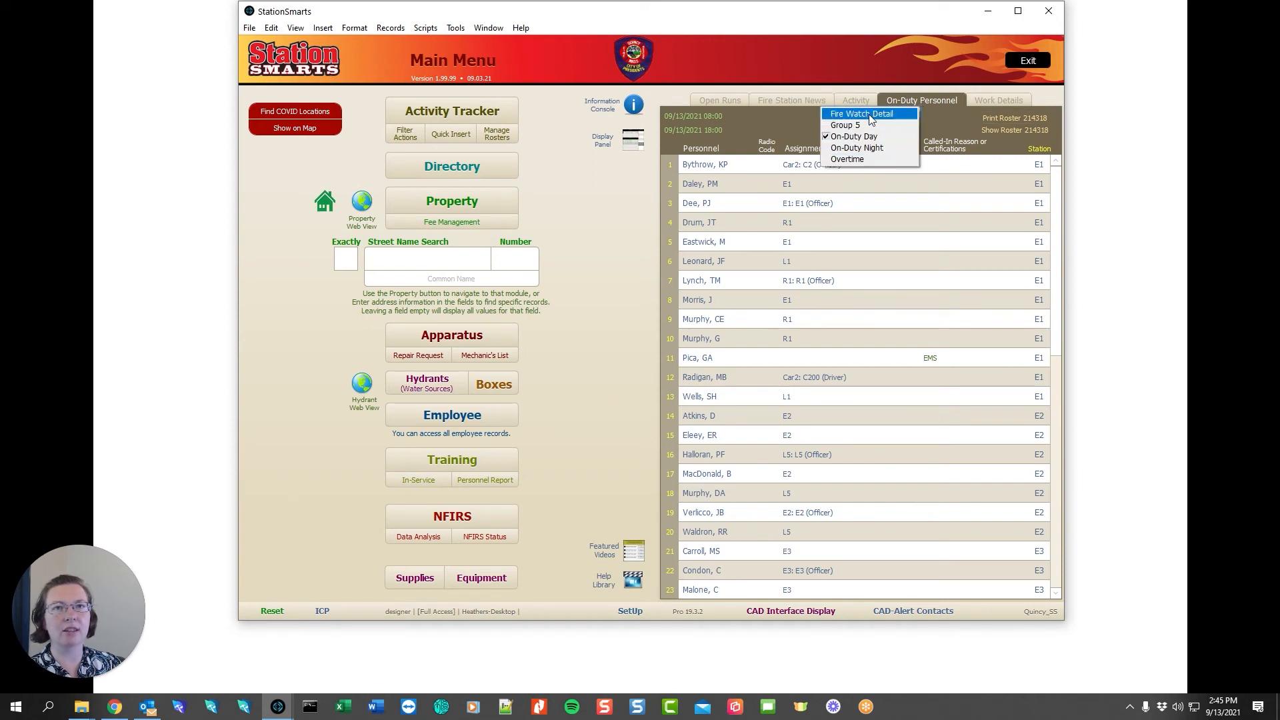
{"action": "left_click", "coordinate": [784, 122]}
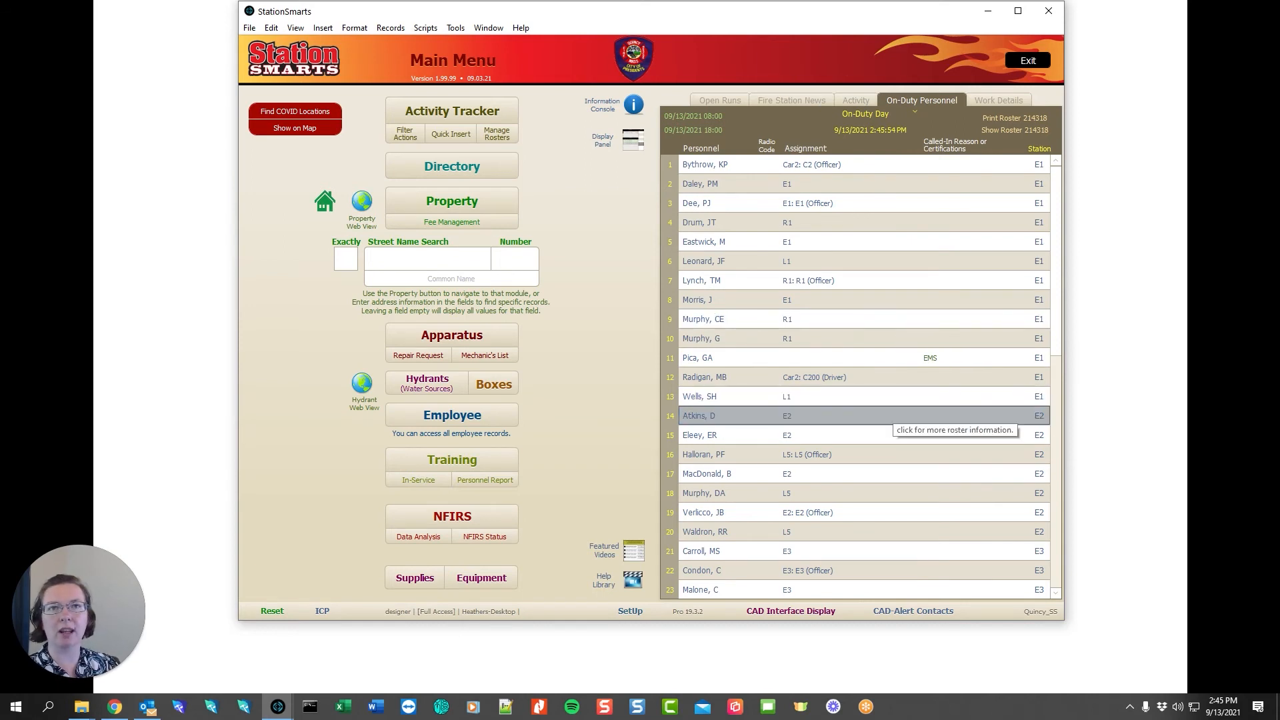
{"action": "left_click", "coordinate": [882, 110]}
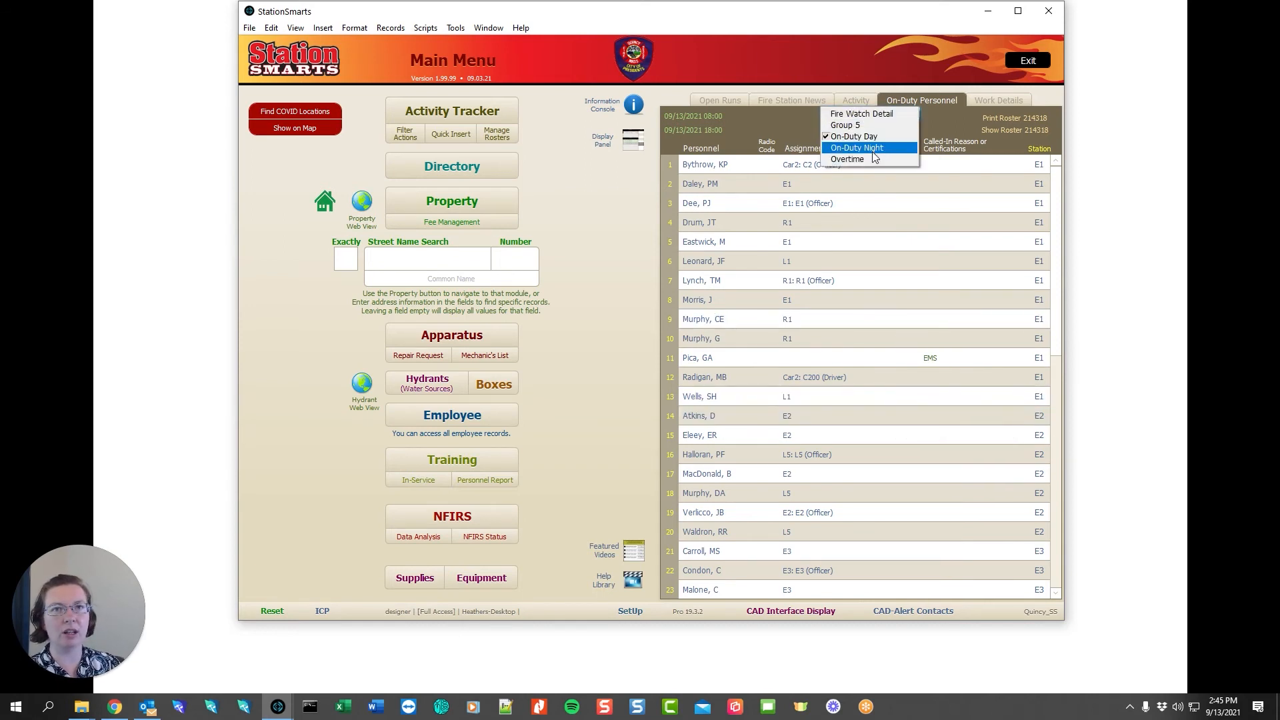
{"action": "left_click", "coordinate": [875, 148]}
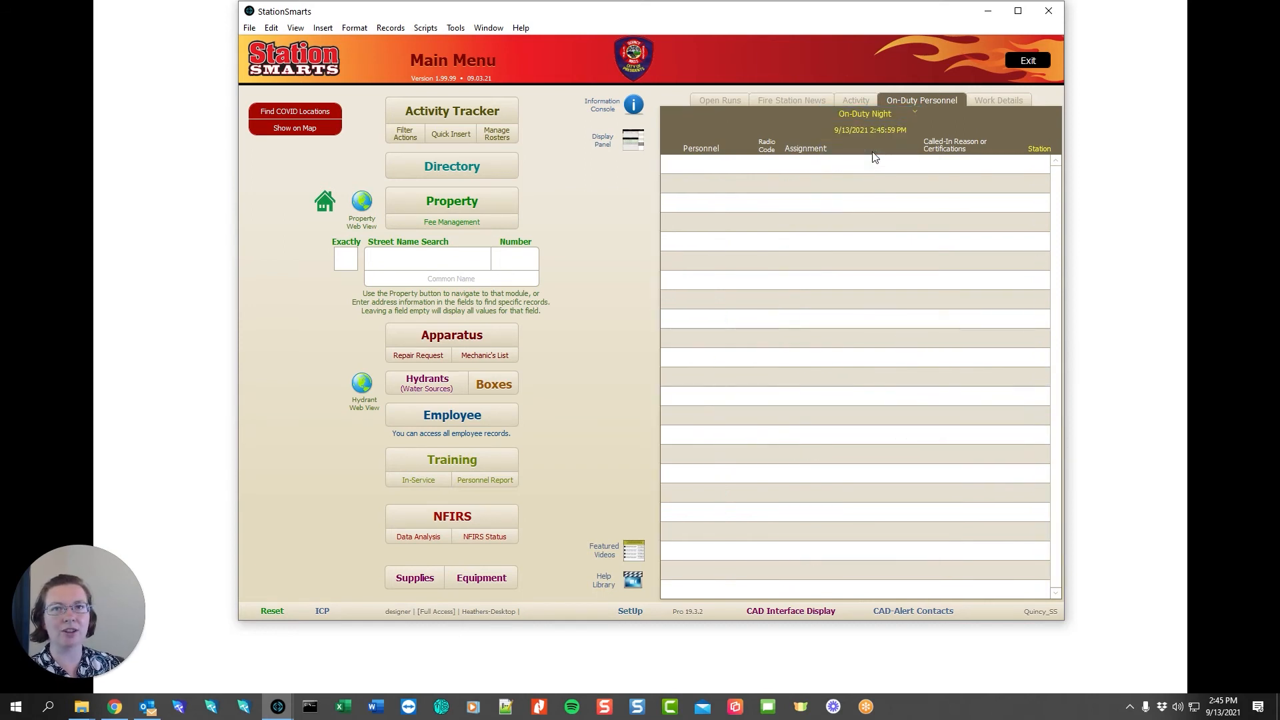
{"action": "left_click", "coordinate": [878, 114]}
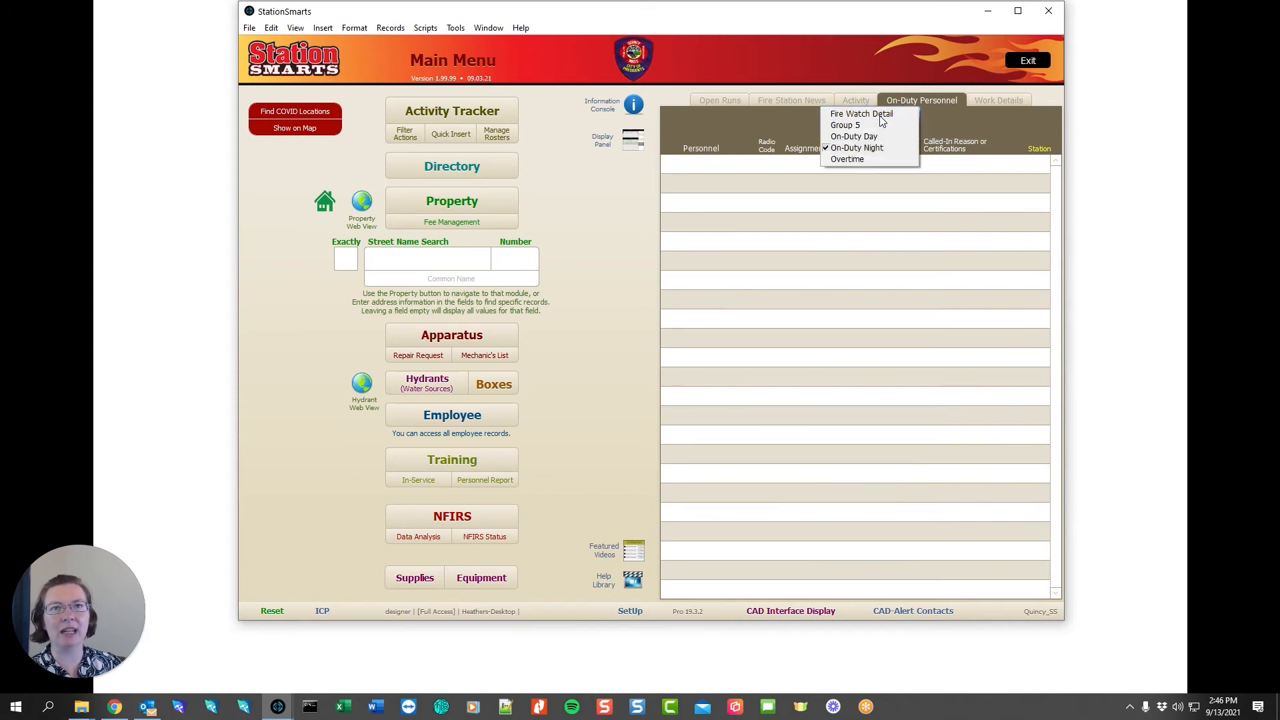
{"action": "left_click", "coordinate": [869, 139]}
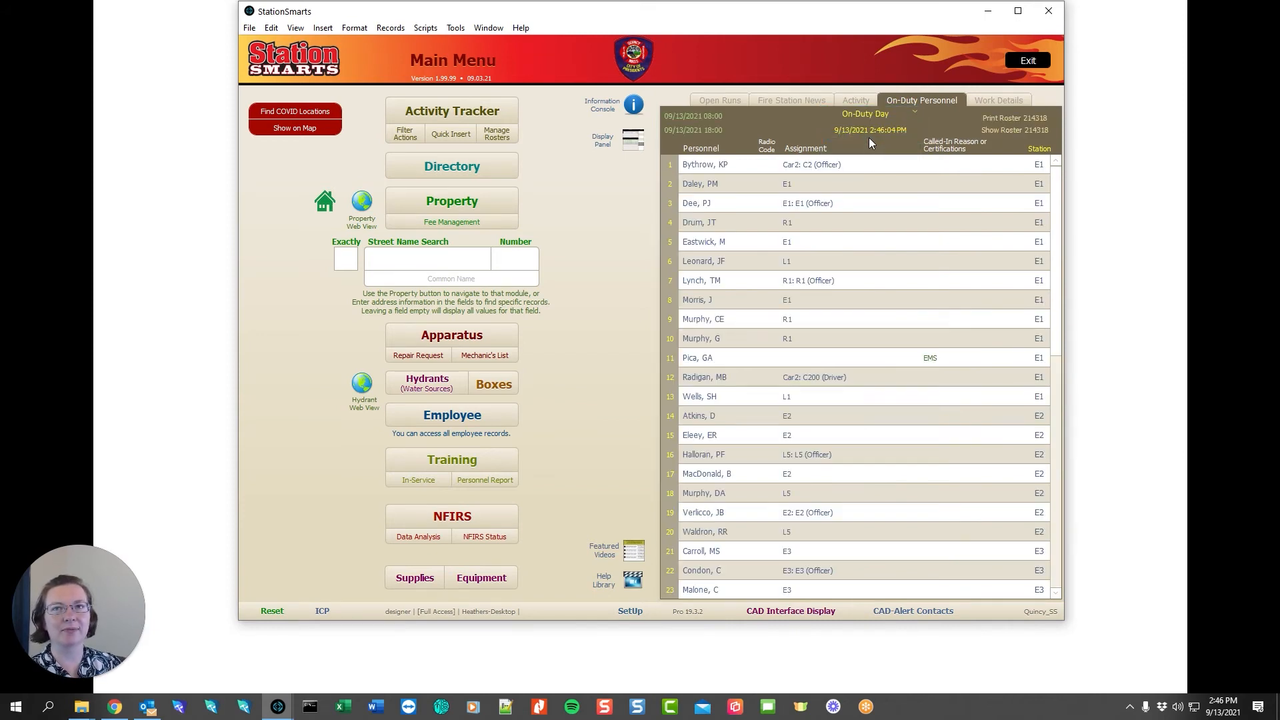
Filter the Activity Tracker to today's Duty Roster entries and set their report to sort by Excused Reason, with report filtering and a data export file
{"action": "left_click", "coordinate": [420, 112]}
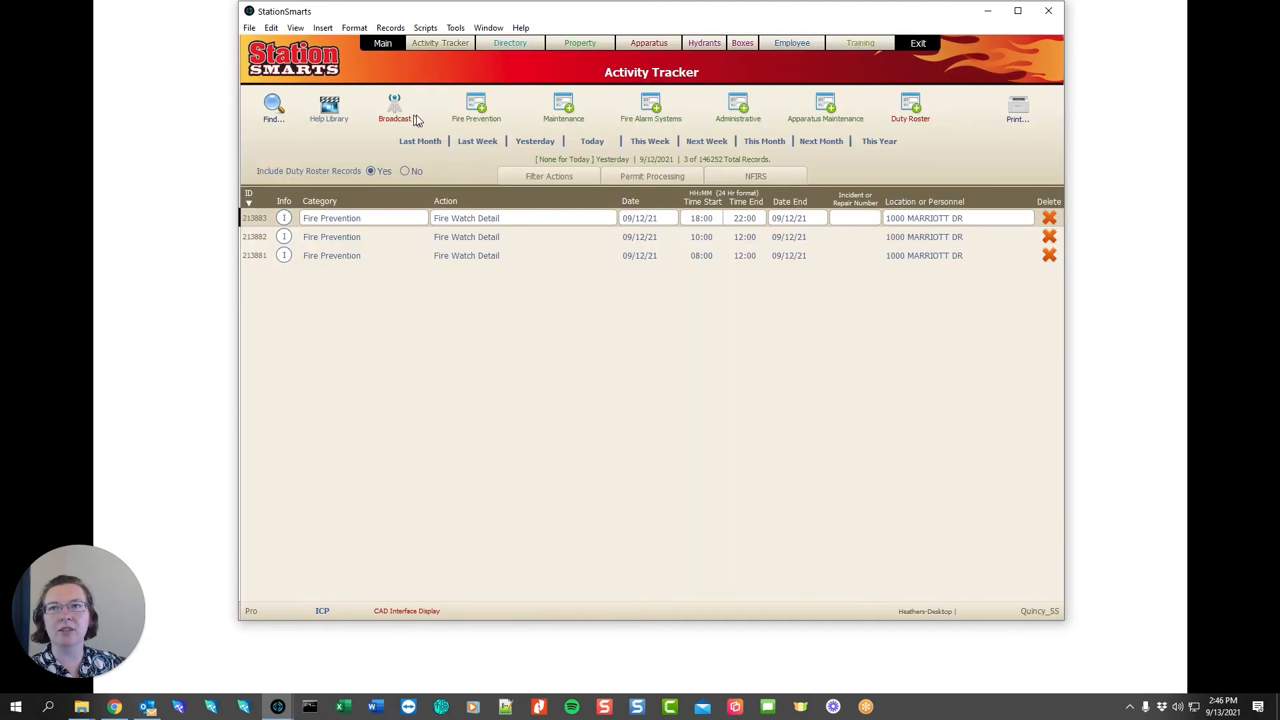
{"action": "left_click", "coordinate": [538, 176]}
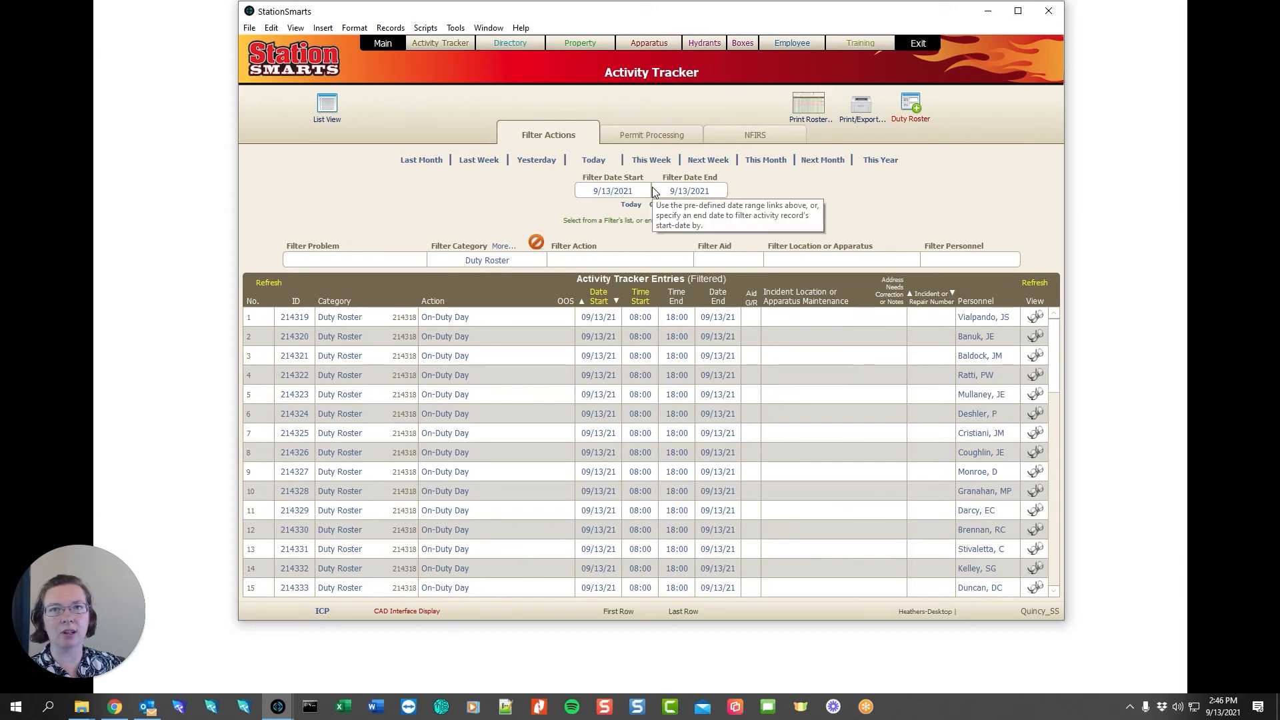
{"action": "left_click", "coordinate": [861, 104]}
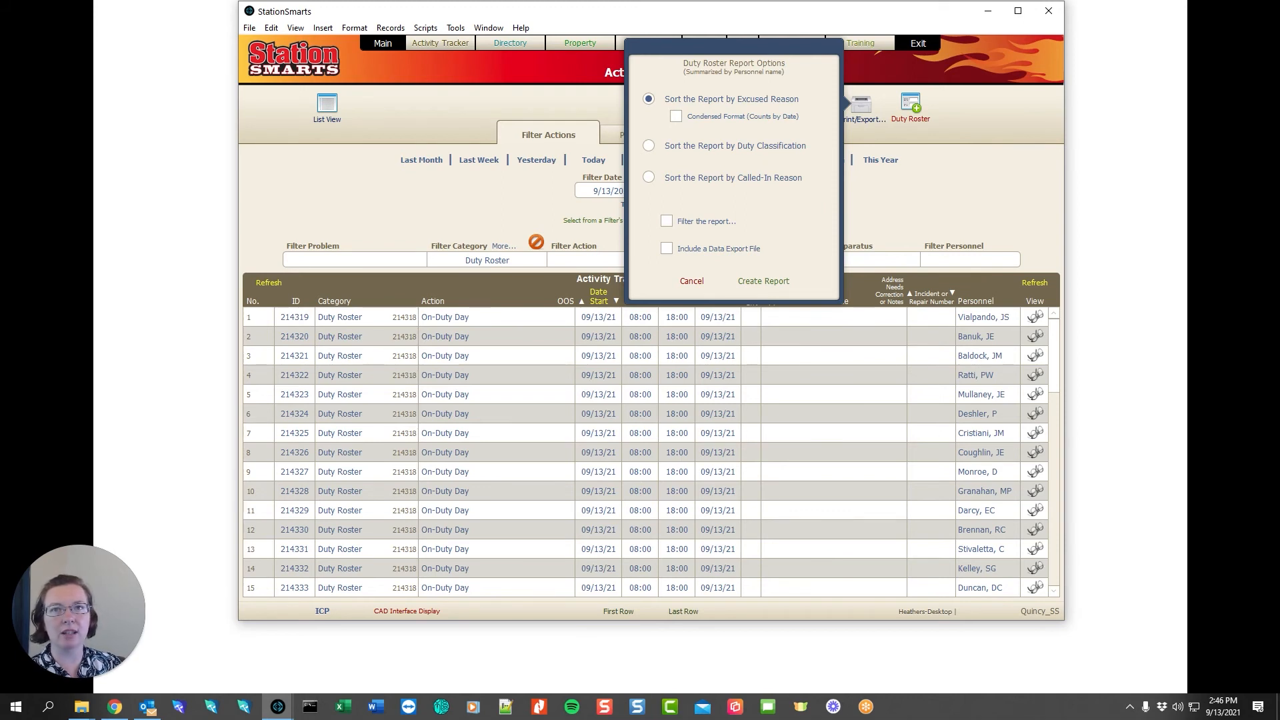
{"action": "left_click", "coordinate": [648, 146]}
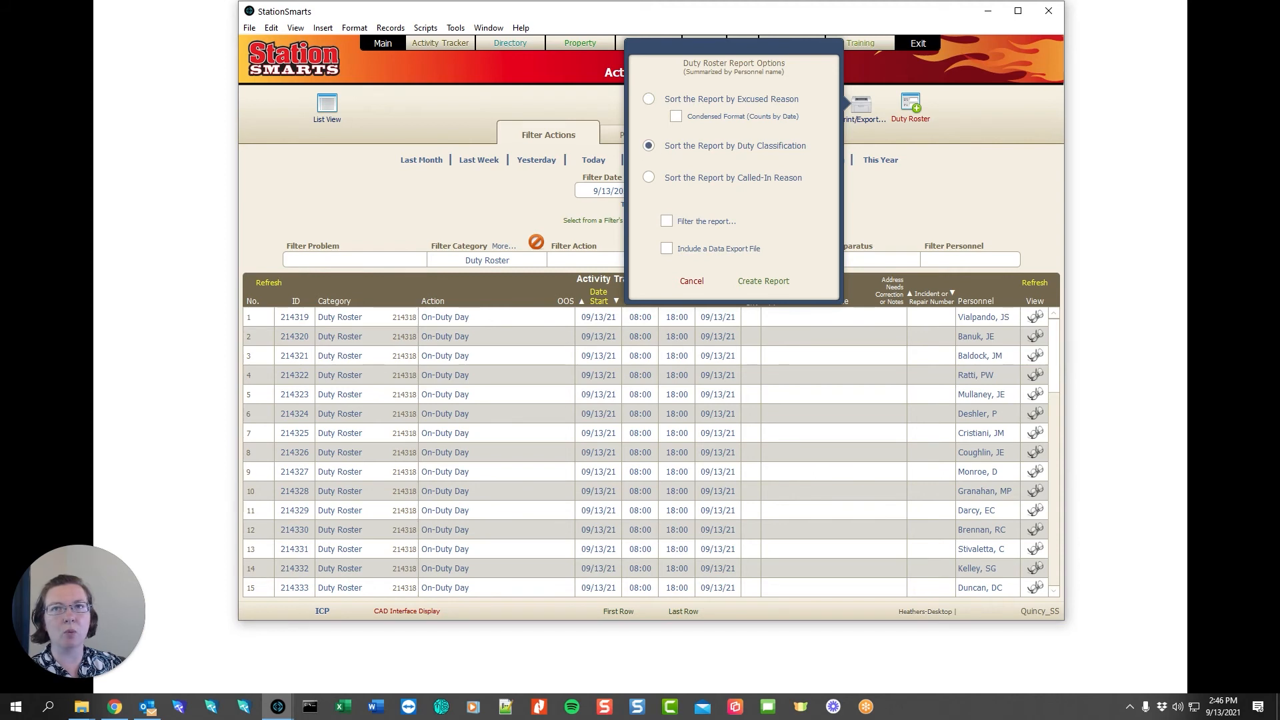
{"action": "left_click", "coordinate": [649, 99]}
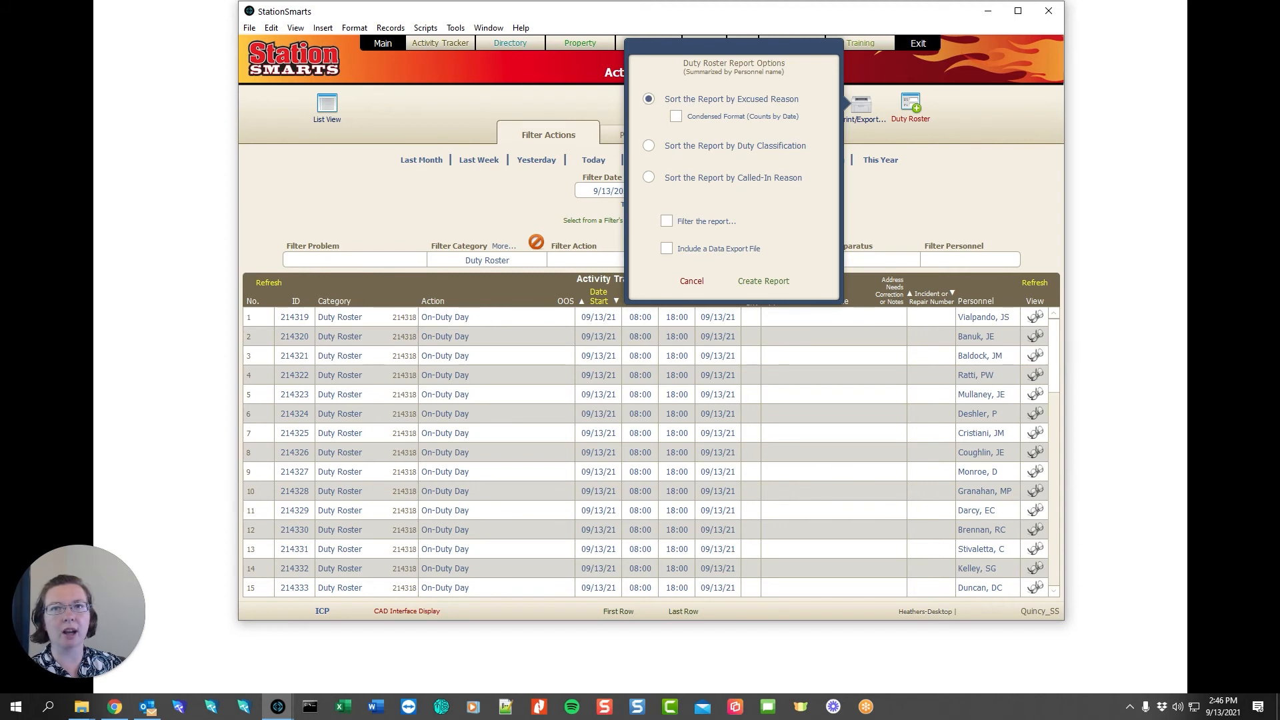
{"action": "left_click", "coordinate": [665, 223]}
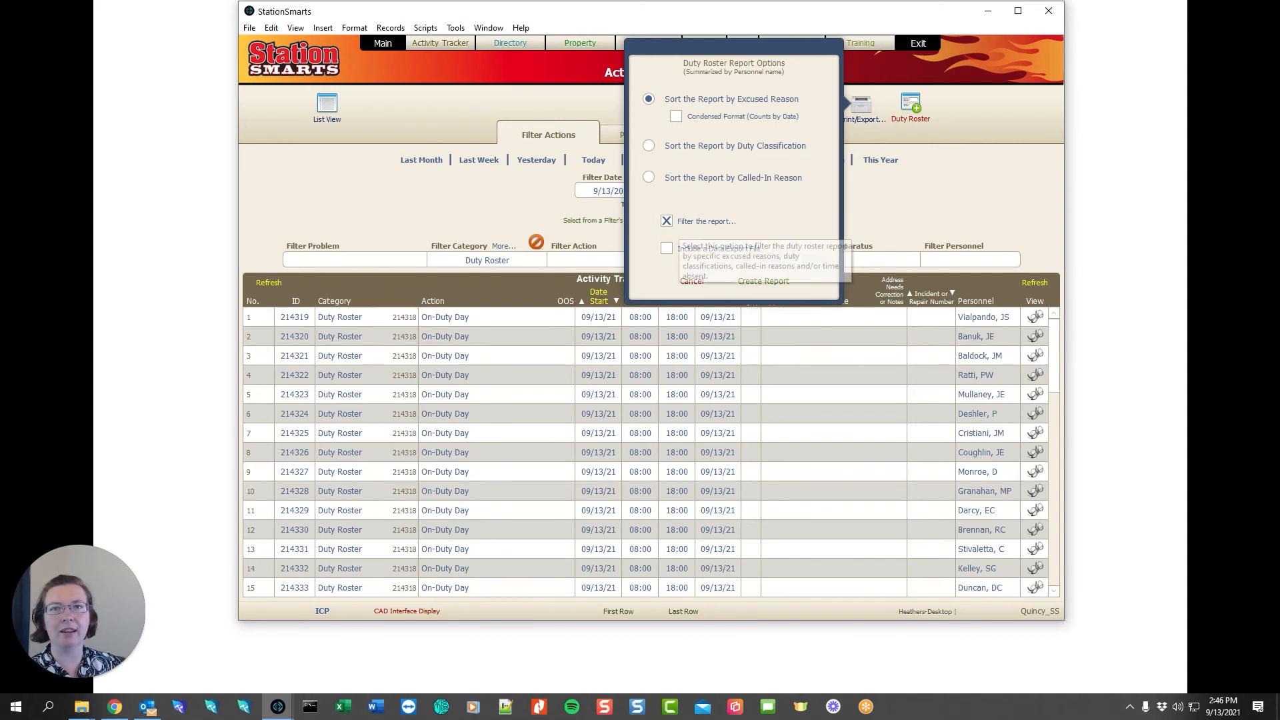
{"action": "left_click", "coordinate": [668, 251]}
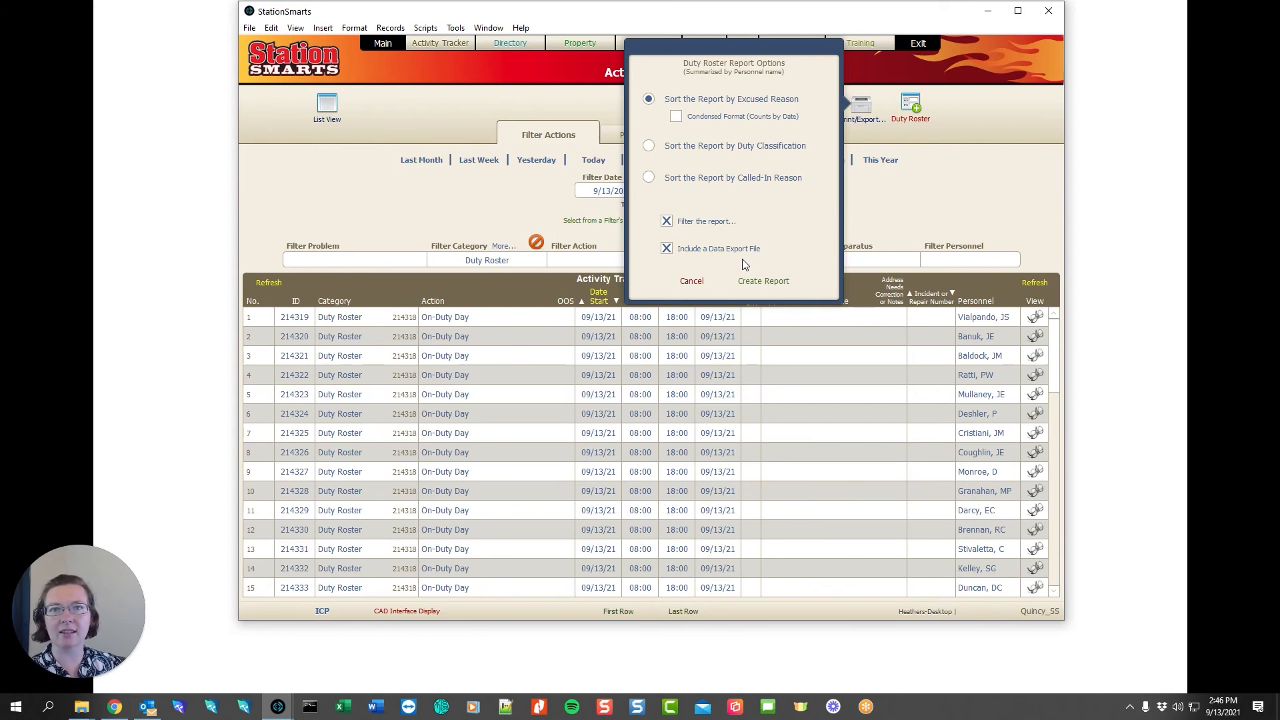
Create the duty roster report filtered to Time Absent, saving its export file to the desktop, and look over the preview
{"action": "left_click", "coordinate": [756, 279]}
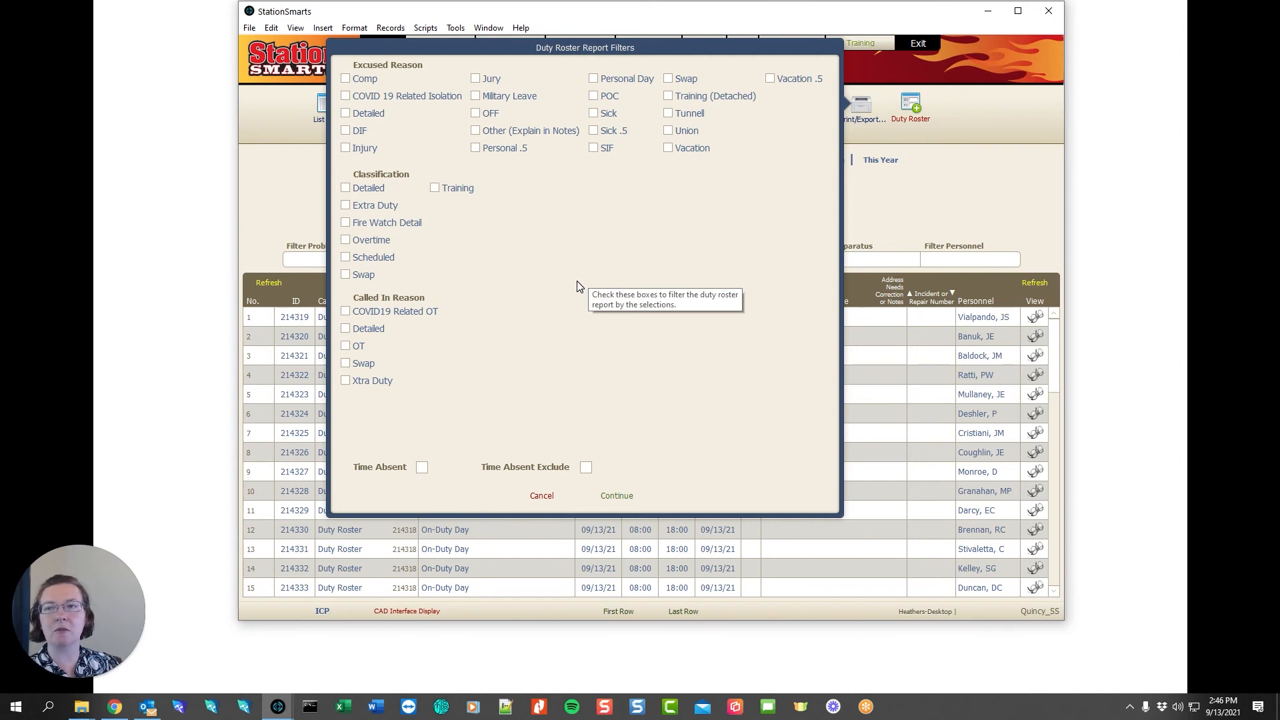
{"action": "left_click", "coordinate": [421, 468]}
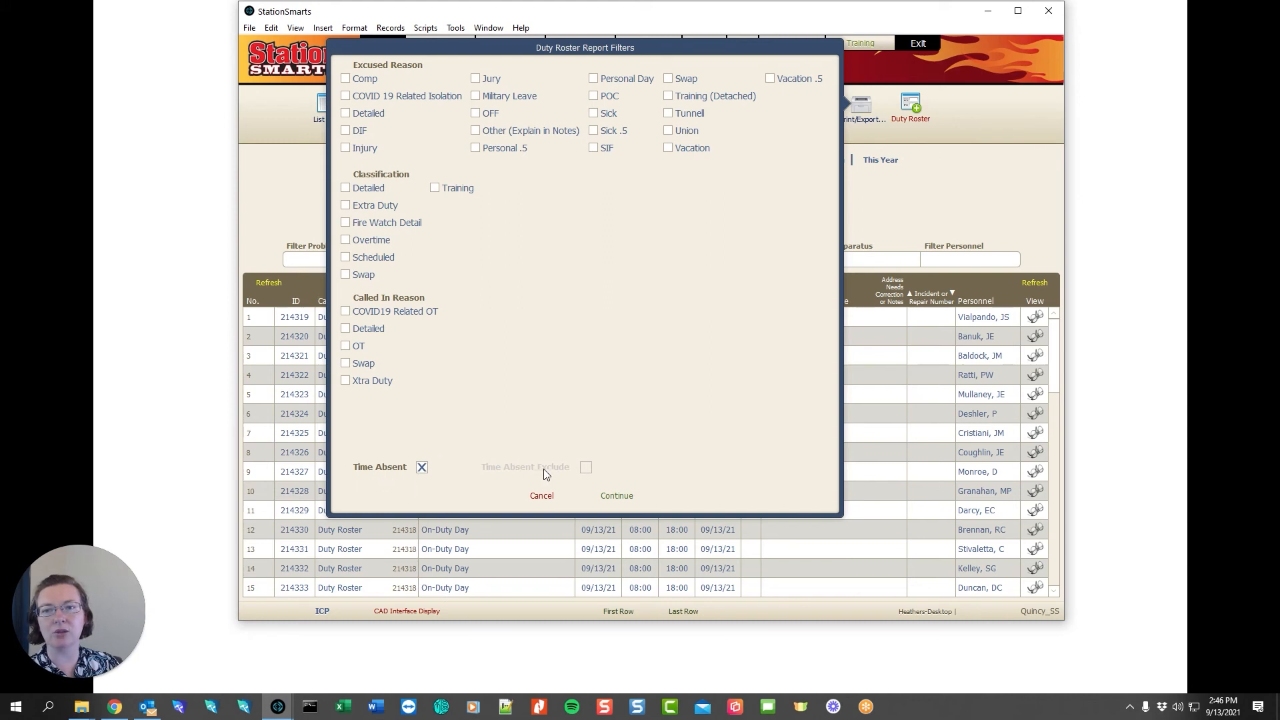
{"action": "left_click", "coordinate": [617, 495]}
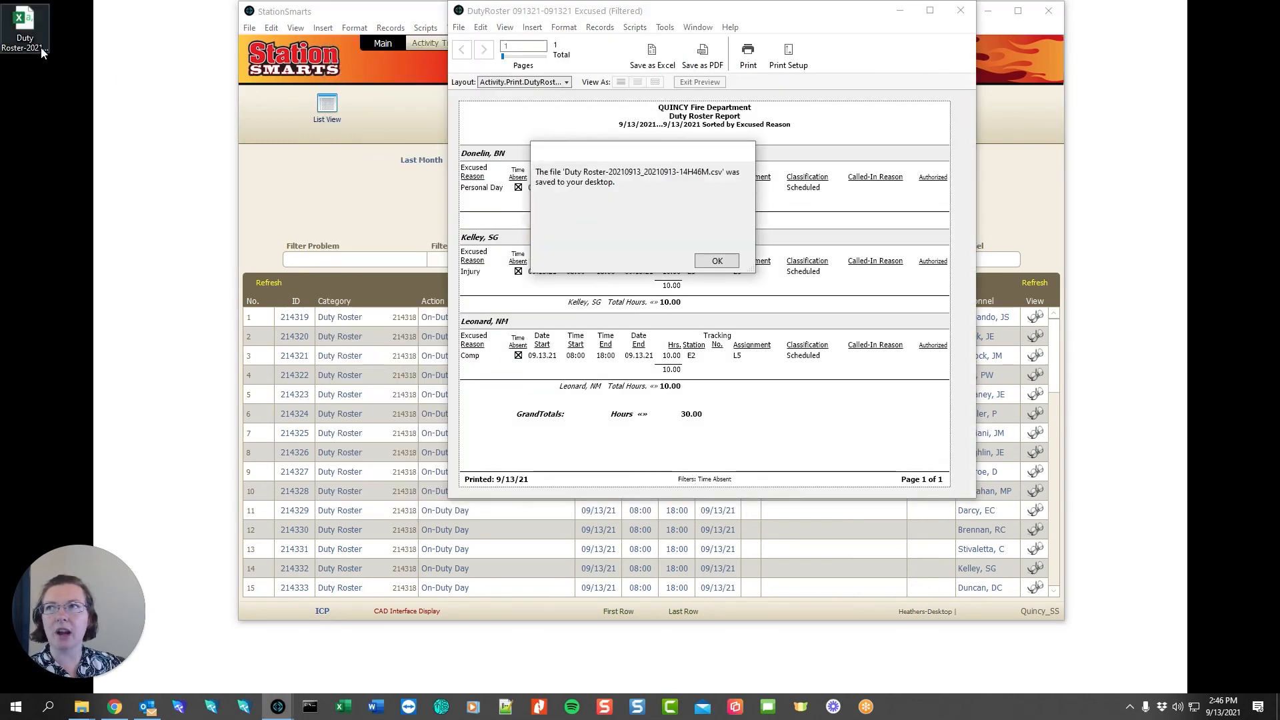
{"action": "left_click", "coordinate": [717, 261]}
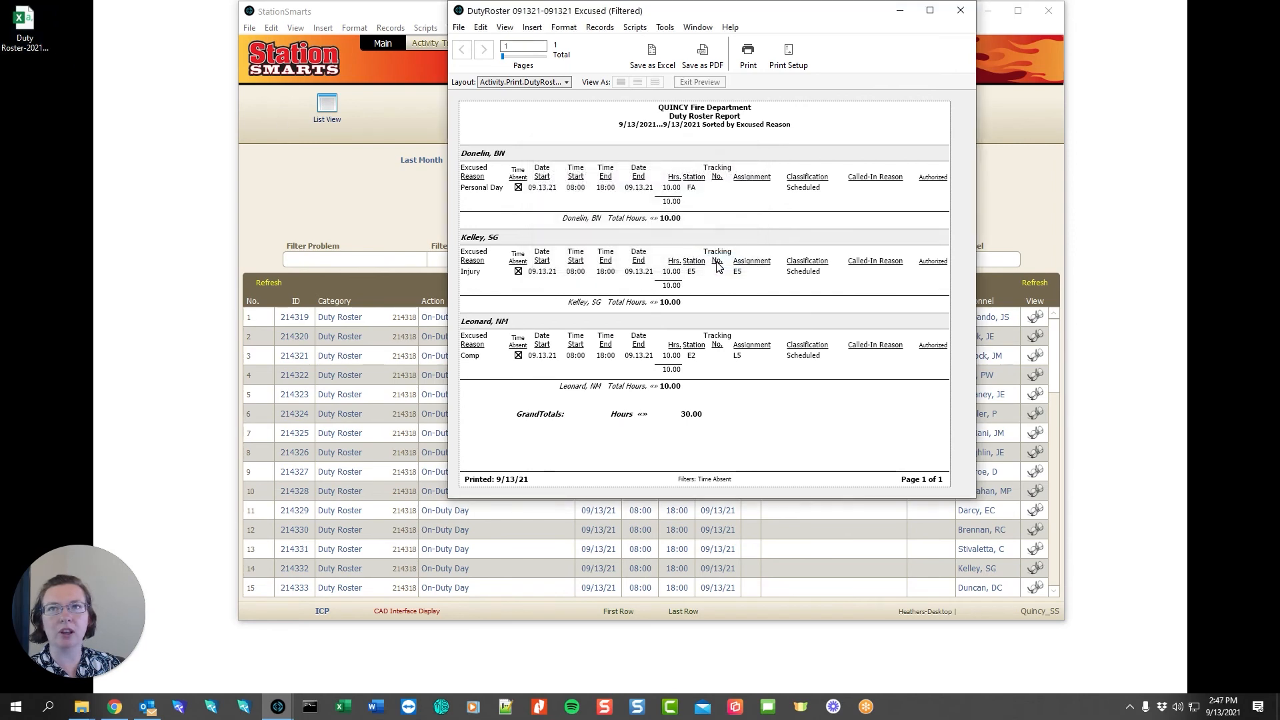
{"action": "left_click_drag", "start_coordinate": [668, 16], "coordinate": [598, 46]}
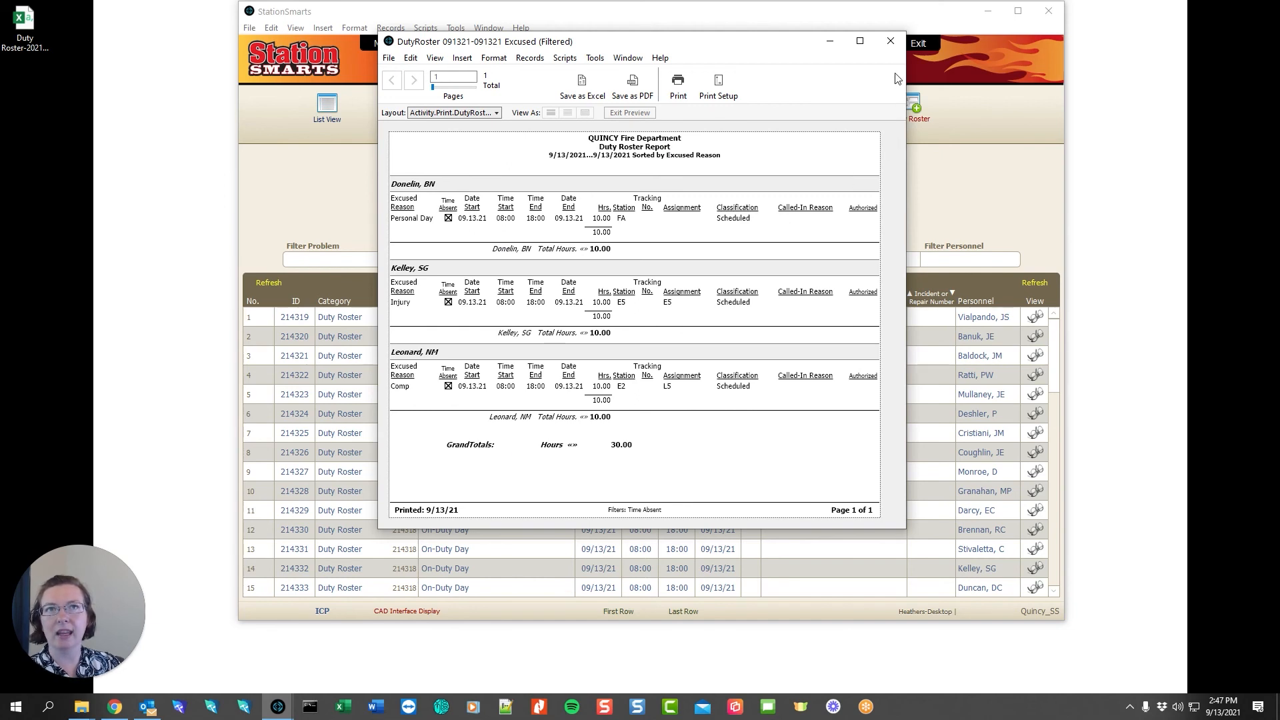
Open the exported Duty Roster CSV file in Excel and fit the widths of columns D through I to their contents
{"action": "double_click", "coordinate": [25, 25]}
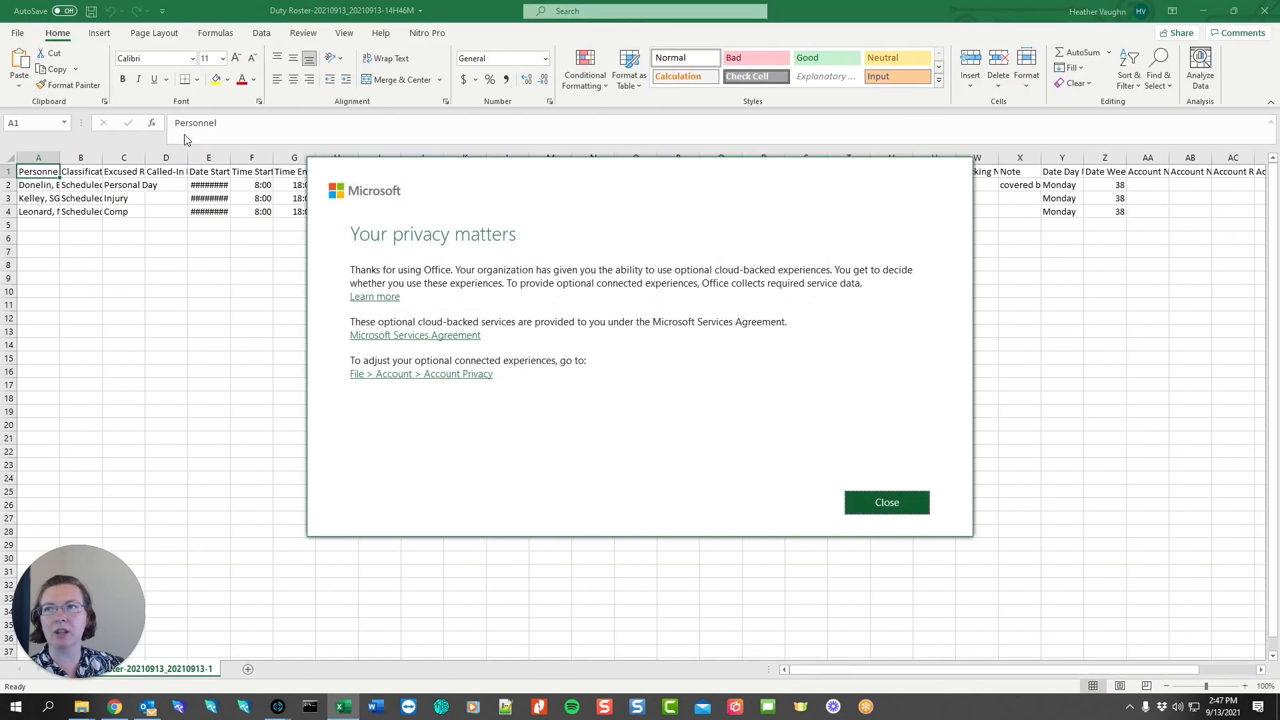
{"action": "left_click", "coordinate": [874, 506]}
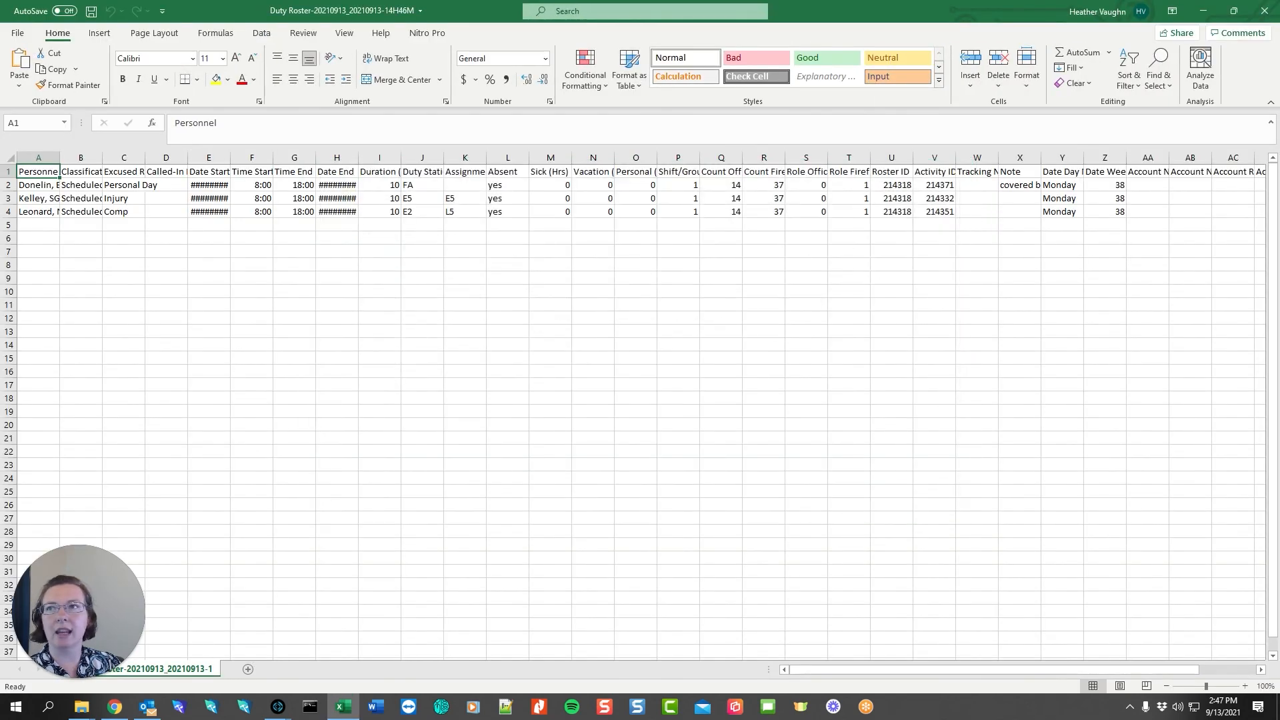
{"action": "left_click_drag", "start_coordinate": [165, 158], "coordinate": [381, 158]}
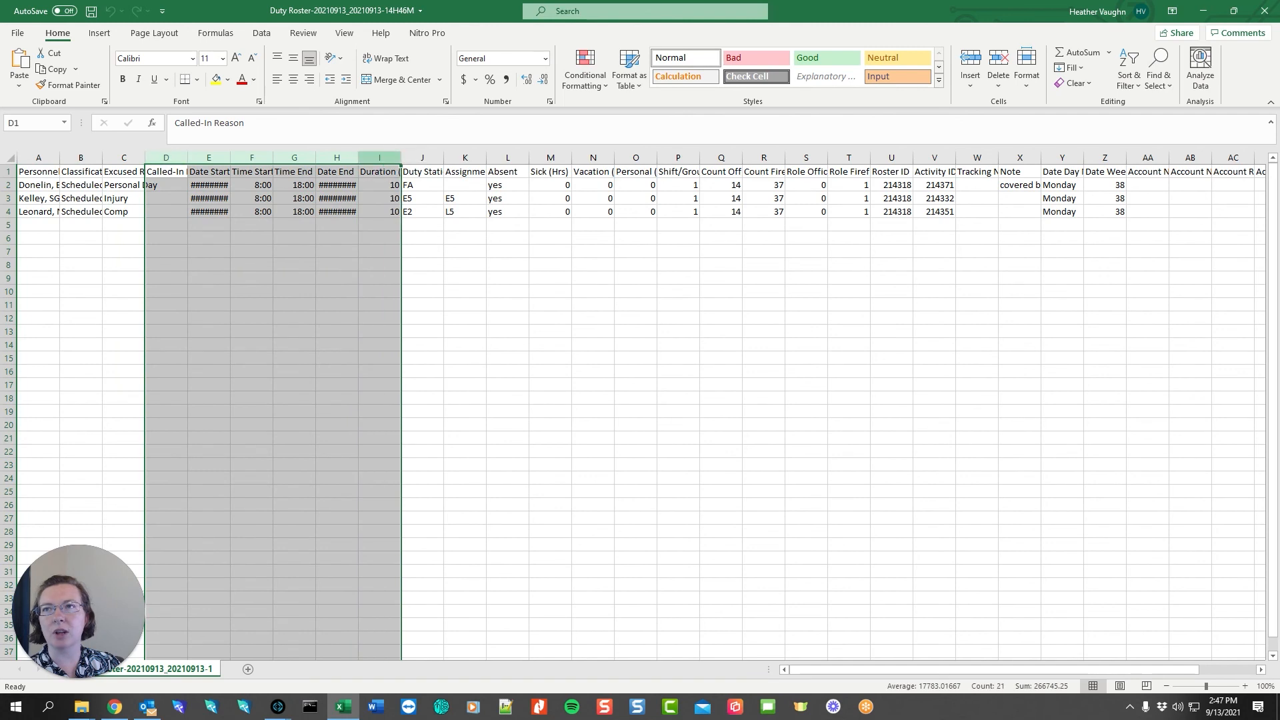
{"action": "double_click", "coordinate": [402, 158]}
{"action": "left_click", "coordinate": [527, 332]}
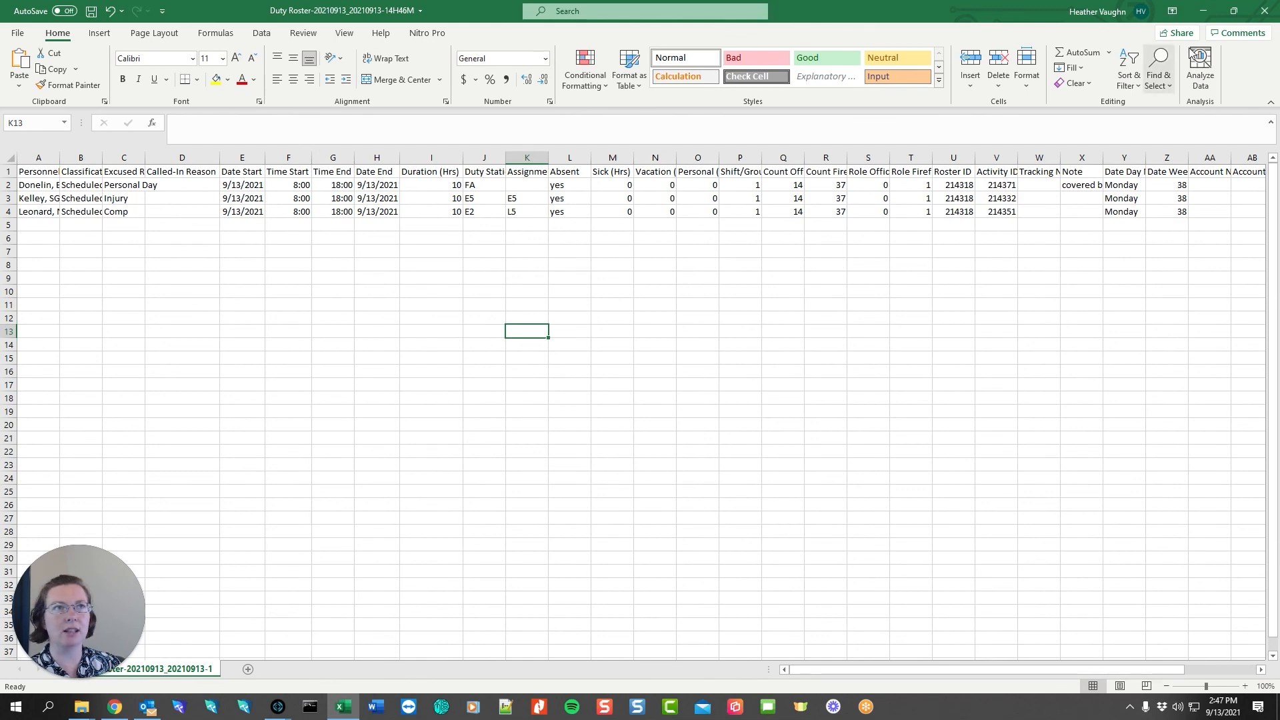
Close the spreadsheet without saving its changes, and close the duty roster report preview
{"action": "left_click", "coordinate": [1264, 11]}
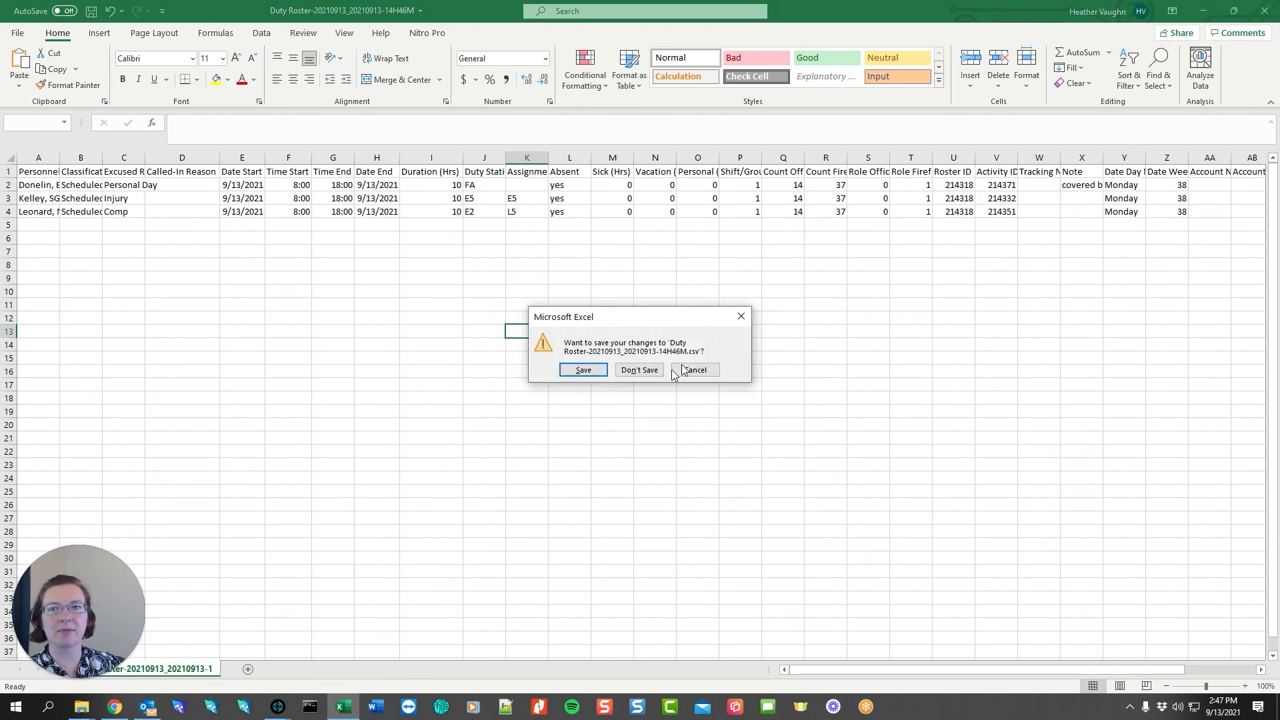
{"action": "left_click", "coordinate": [639, 370]}
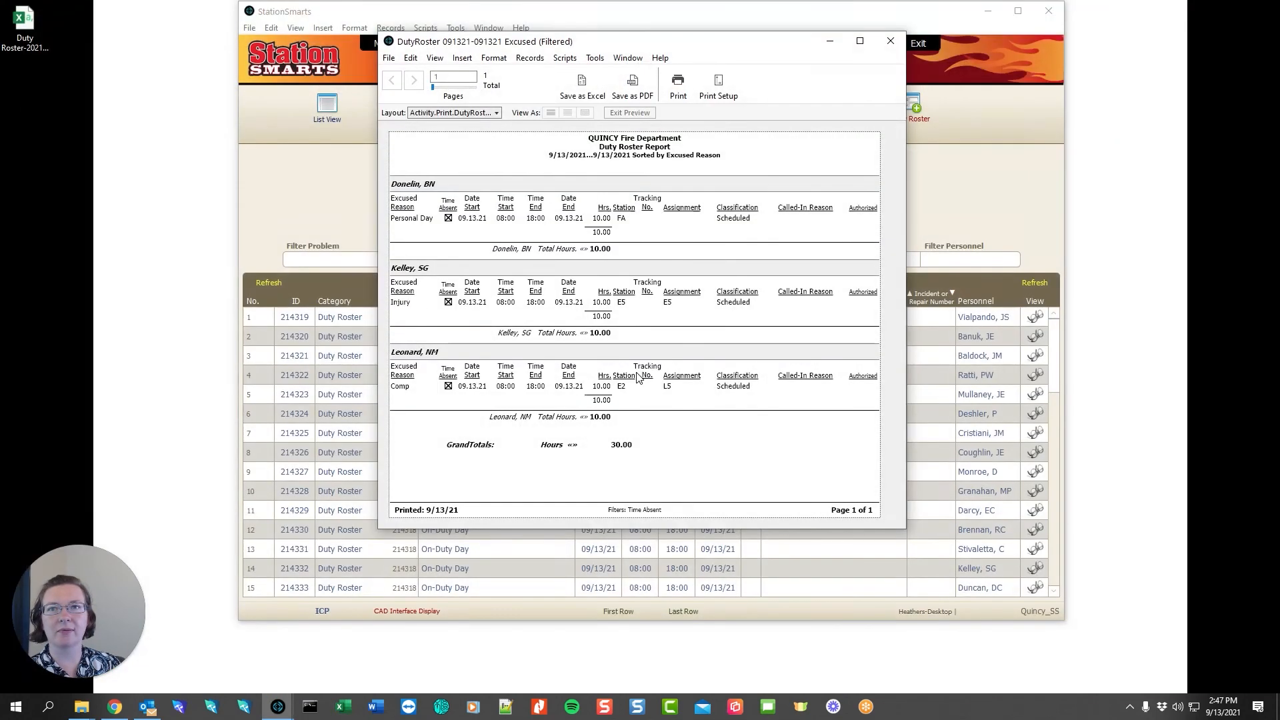
{"action": "left_click", "coordinate": [890, 40]}
{"action": "left_click", "coordinate": [353, 318]}
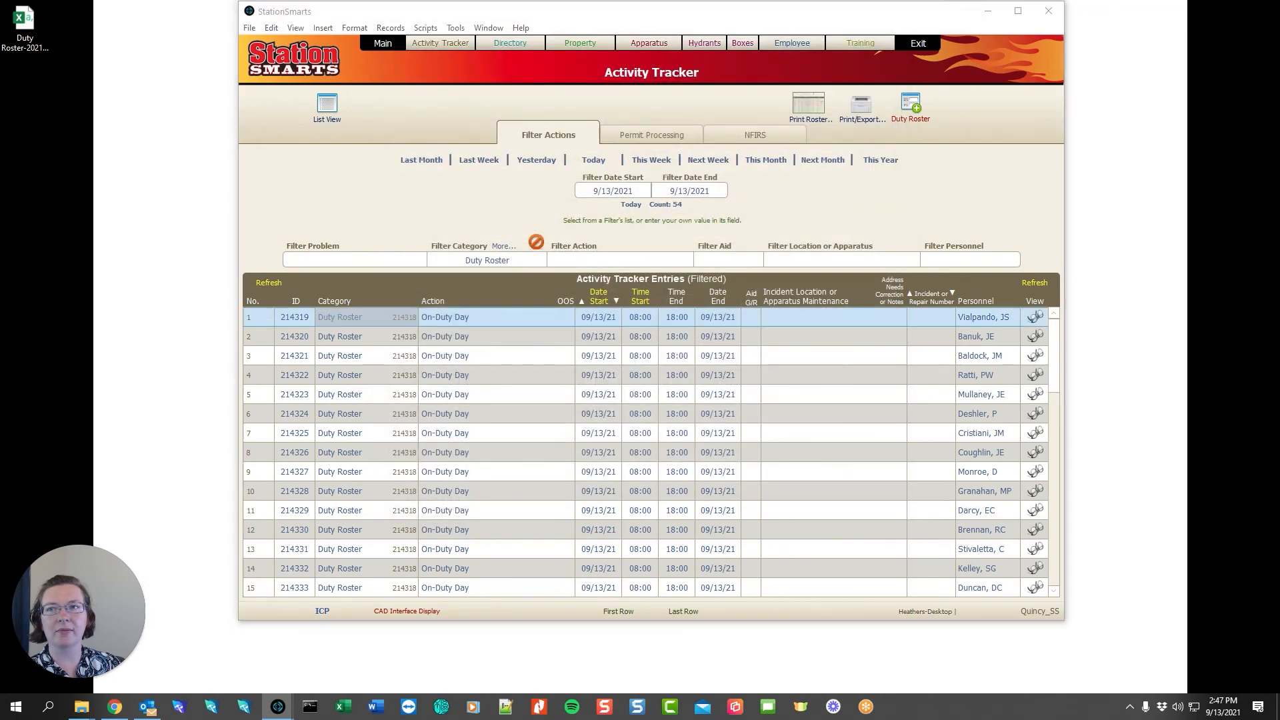